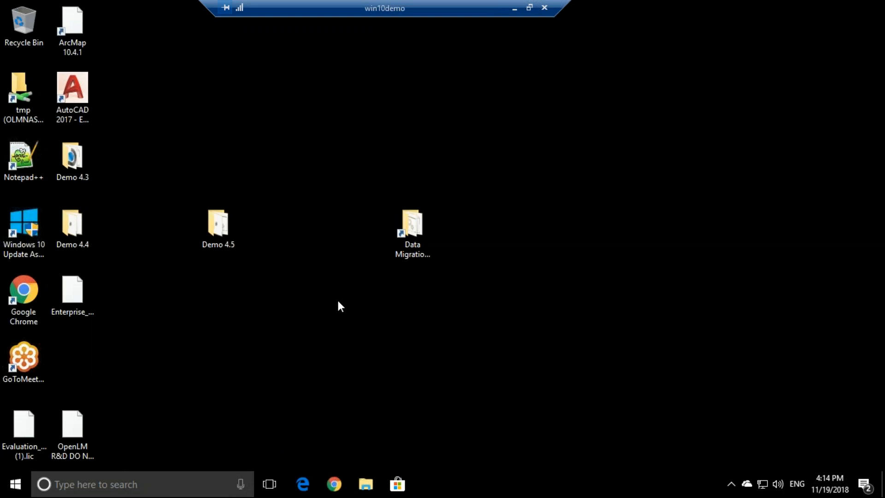
# Open the Data Migration folder from its desktop shortcut and select the Firebird subfolder
pyautogui.click(400, 251)
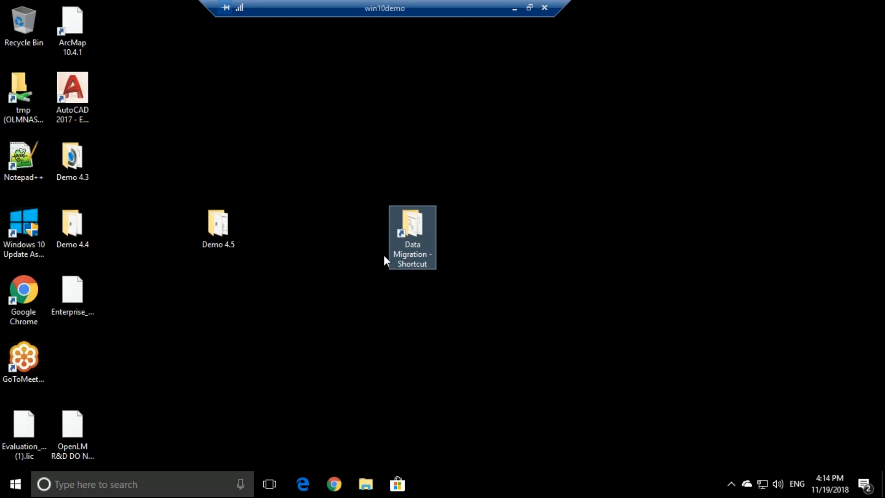
pyautogui.doubleClick(411, 224)
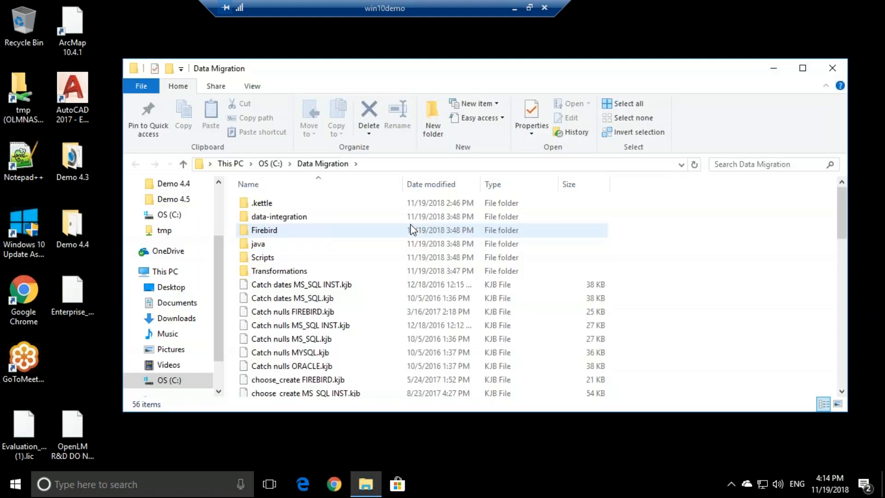
pyautogui.click(293, 229)
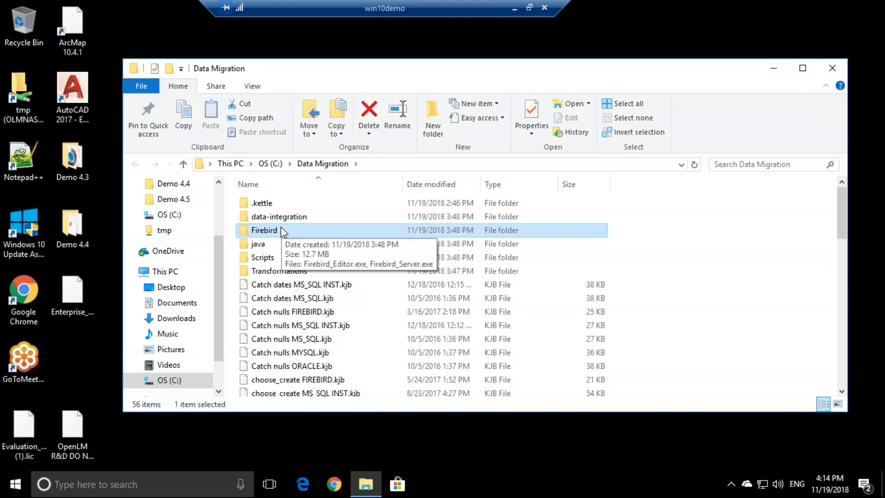
# Switch to the Google Slides presentation, view the Database Migration slide full screen, and return to the win10demo remote session
pyautogui.doubleClick(468, 12)
pyautogui.click(778, 213)
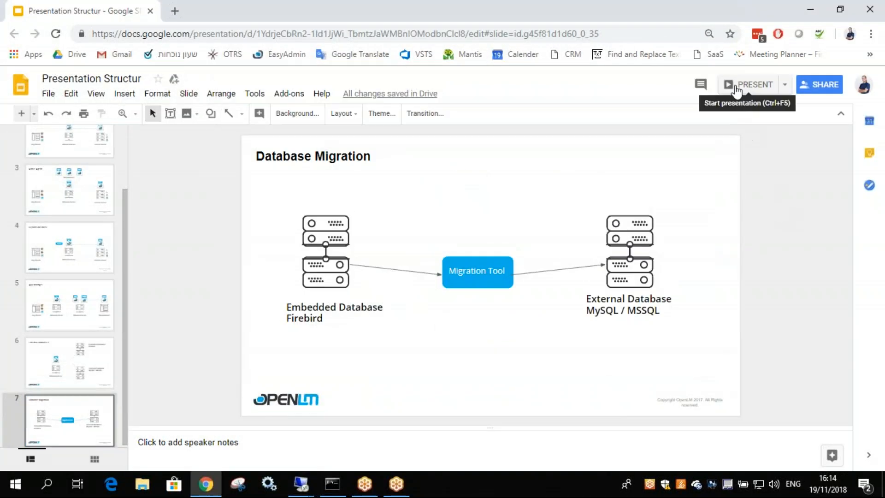
pyautogui.click(732, 85)
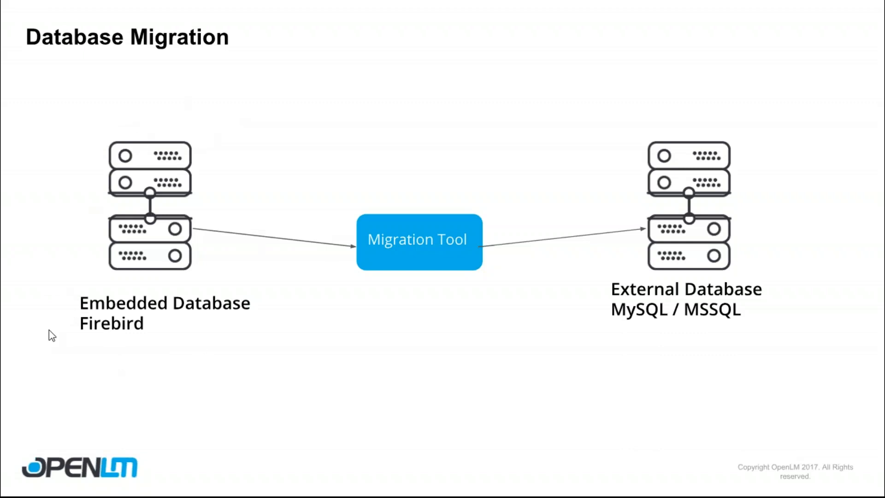
pyautogui.press('Escape')
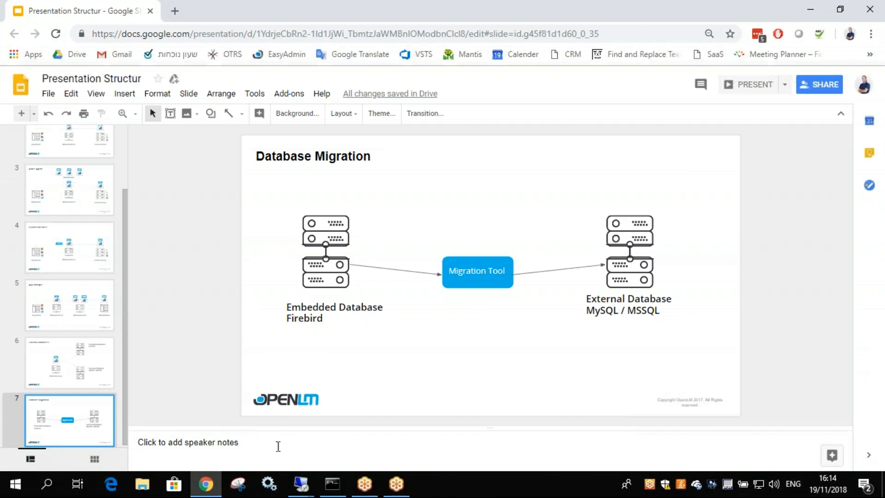
pyautogui.moveTo(302, 482)
pyautogui.click(256, 437)
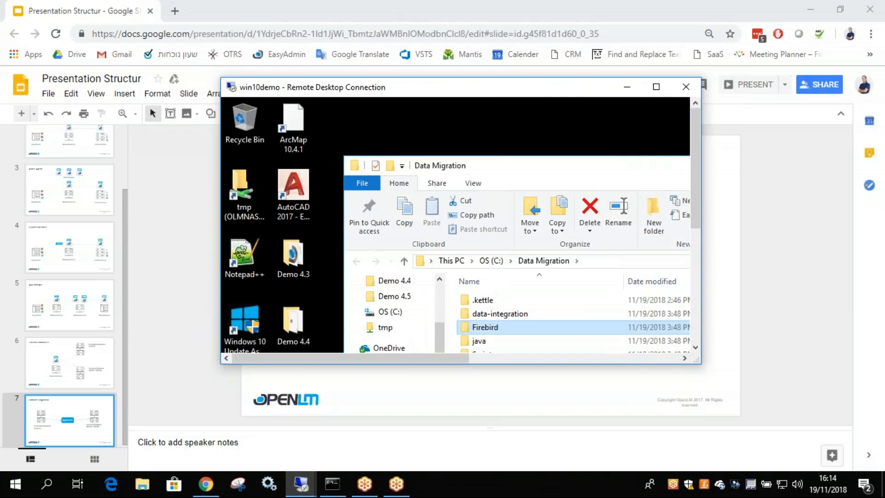
pyautogui.doubleClick(441, 92)
# Launch the Firebird_Server.exe installer from the Firebird folder with English as the setup language
pyautogui.doubleClick(295, 232)
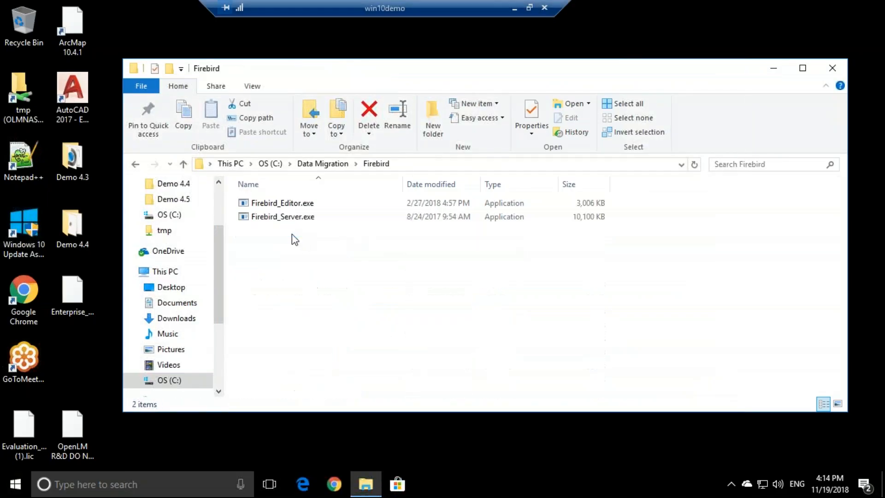
pyautogui.click(278, 222)
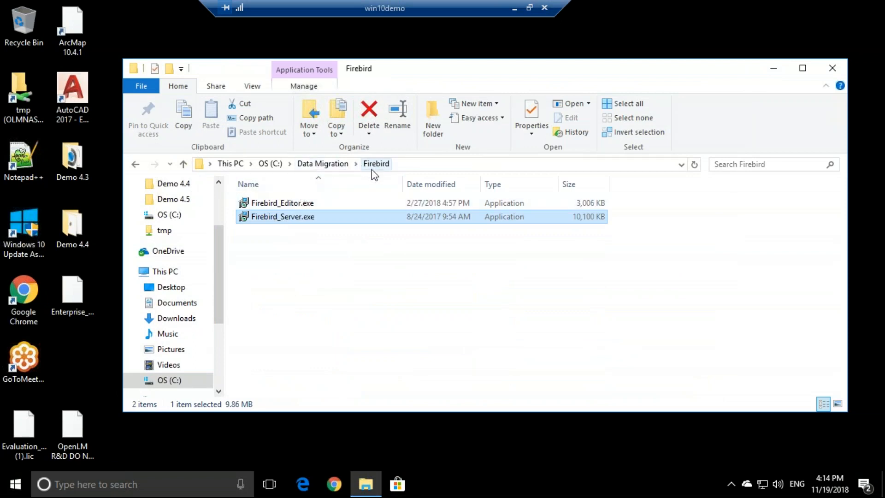
pyautogui.moveTo(273, 225)
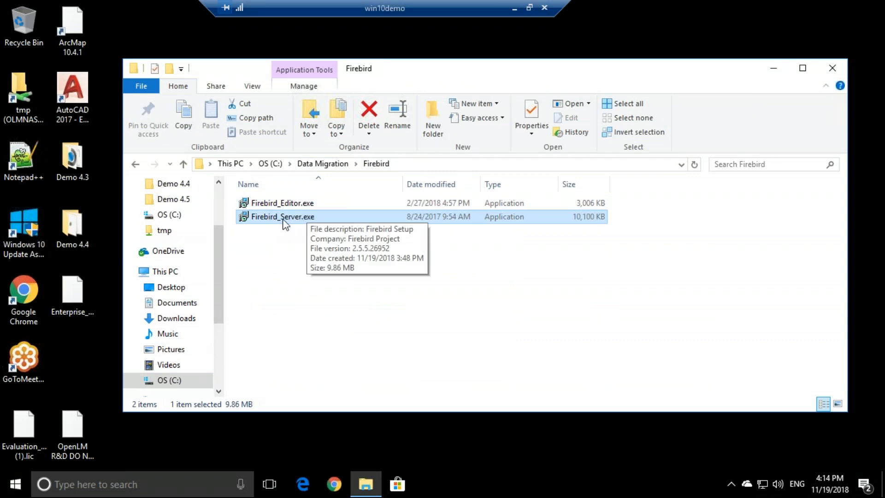
pyautogui.doubleClick(285, 220)
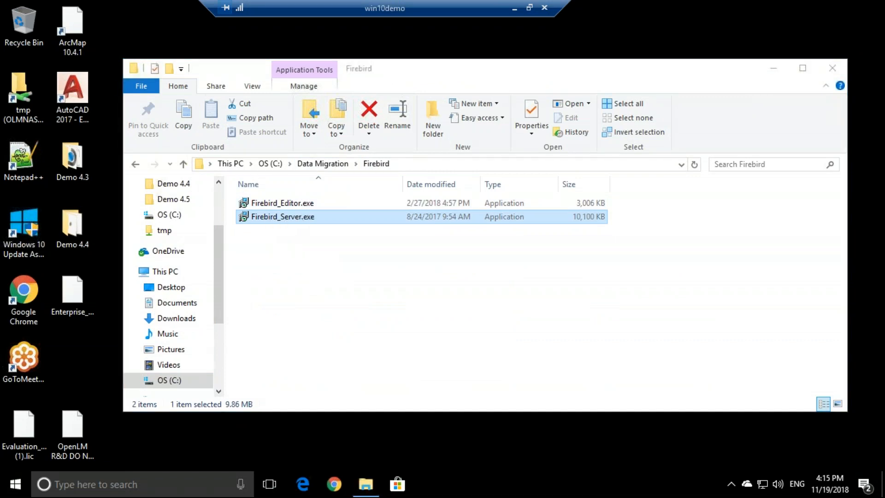
pyautogui.click(349, 333)
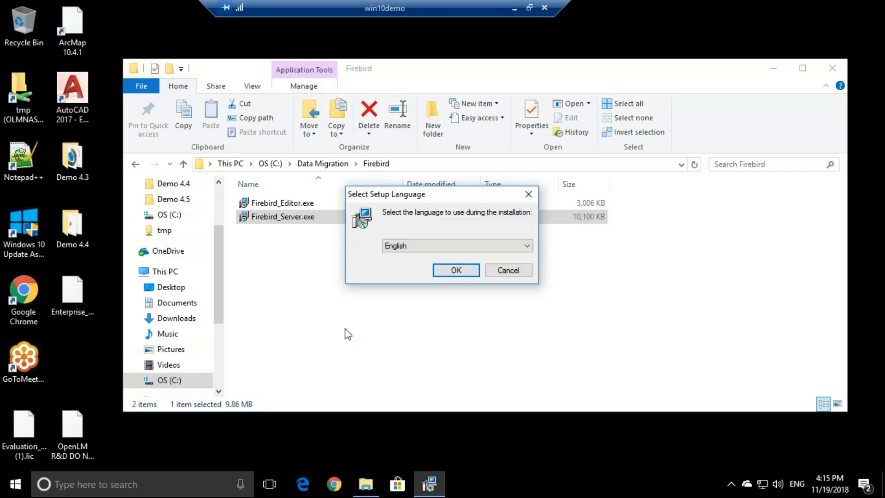
pyautogui.click(441, 273)
# Accept the Firebird licence agreement and continue through setup with the default install location
pyautogui.click(502, 341)
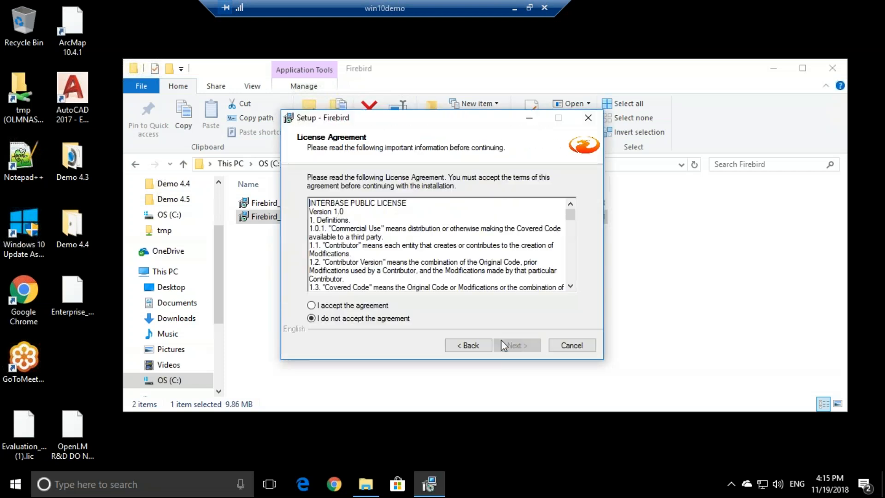
pyautogui.click(374, 306)
pyautogui.click(517, 347)
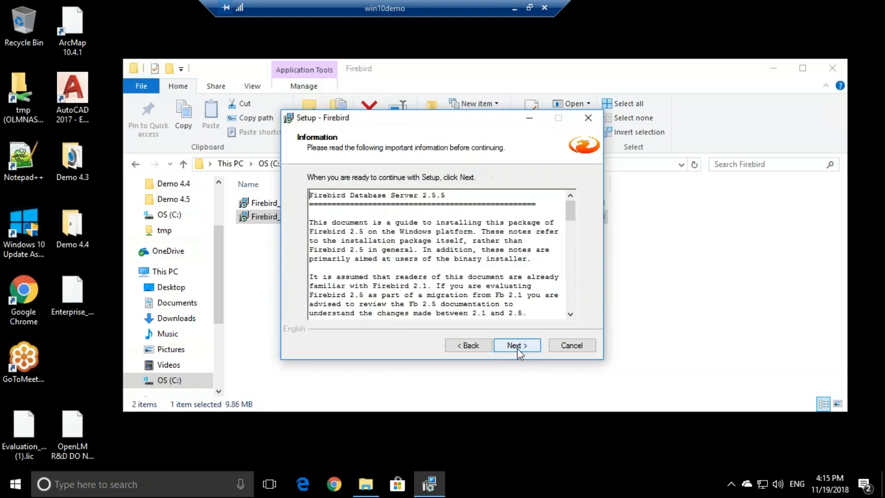
pyautogui.click(517, 347)
pyautogui.click(517, 346)
# Install Firebird with the full installation of Server and development tools and the default additional tasks
pyautogui.click(478, 302)
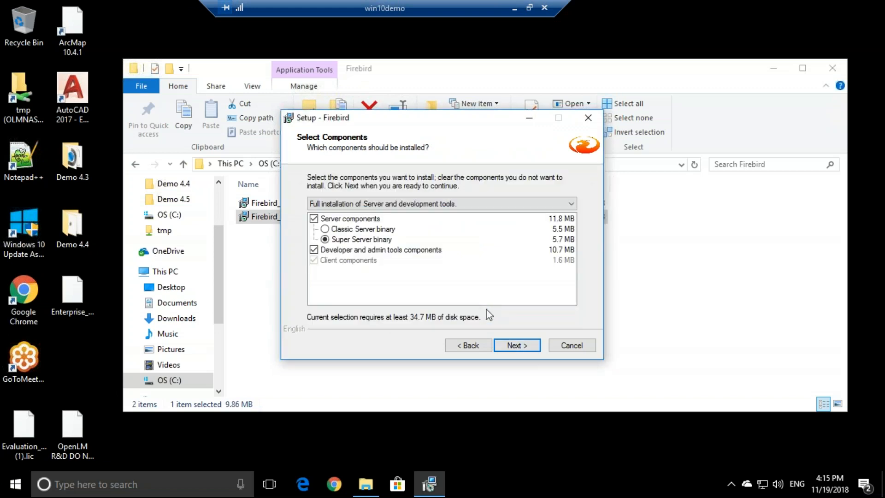
pyautogui.click(516, 347)
pyautogui.click(516, 346)
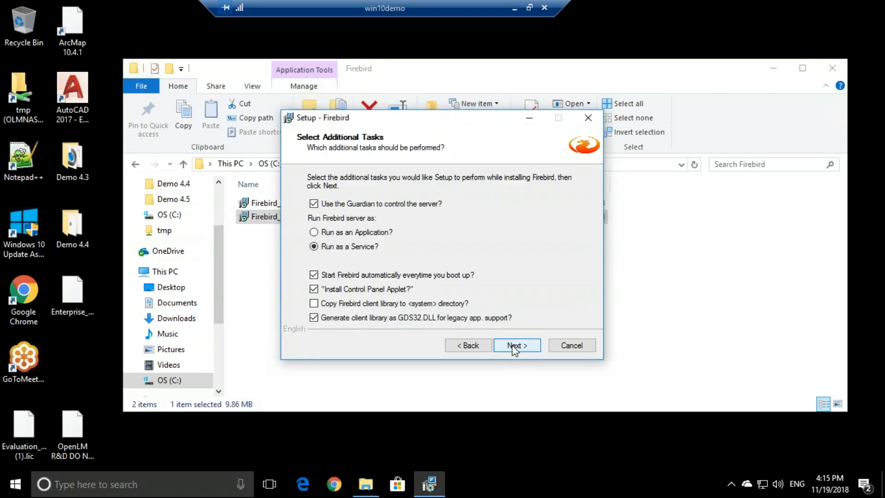
pyautogui.click(512, 345)
pyautogui.click(513, 345)
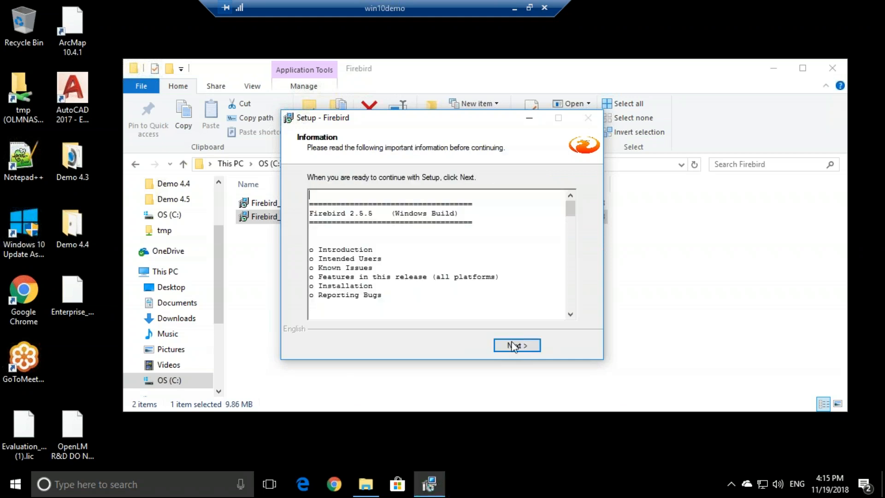
# Finish the Firebird setup with the service set to start now and the "After installation - What Next?" option turned off
pyautogui.click(511, 347)
pyautogui.click(441, 240)
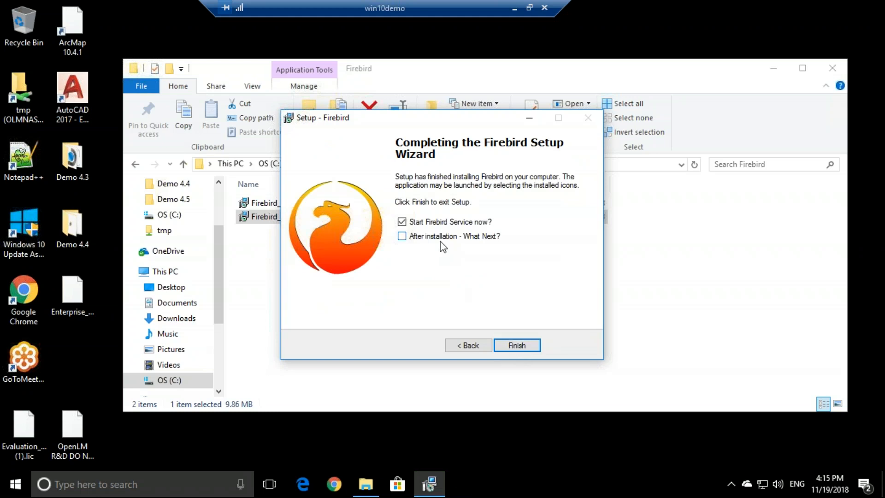
pyautogui.click(513, 347)
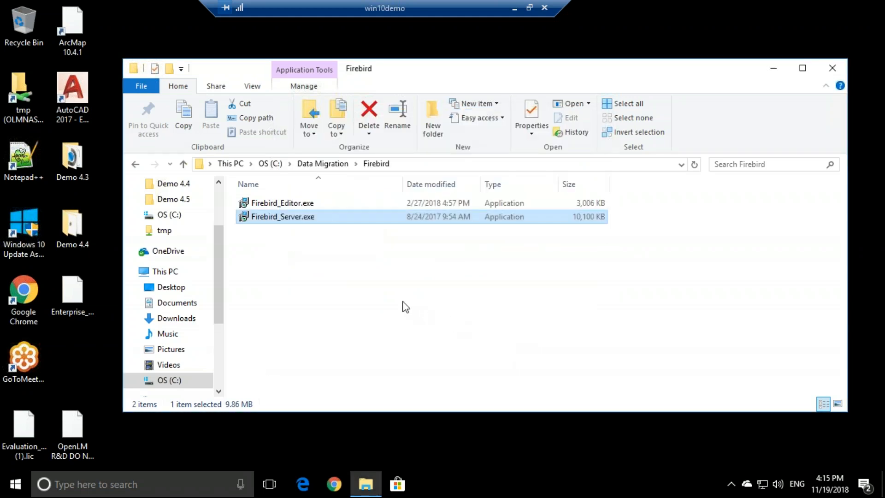
# Locate the OPENLM_DB.FDB database file in C:\Program Files (x86)\OpenLM\OpenLM Server\db
pyautogui.click(186, 166)
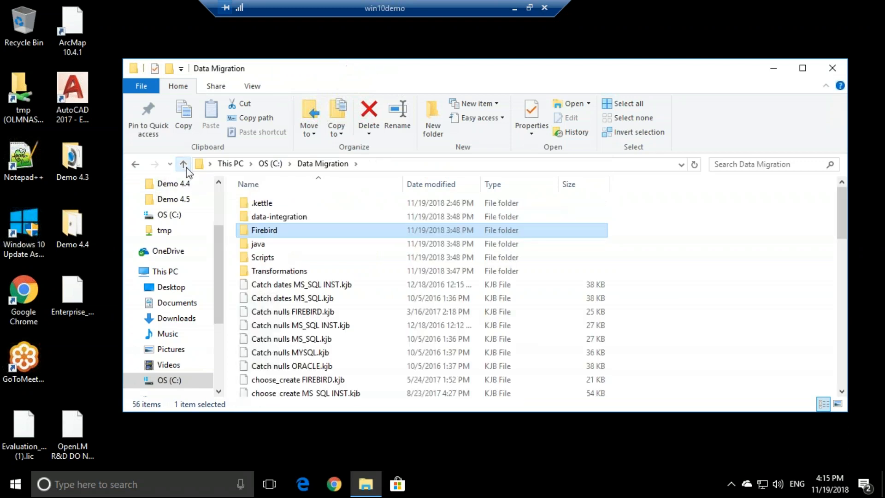
pyautogui.click(173, 381)
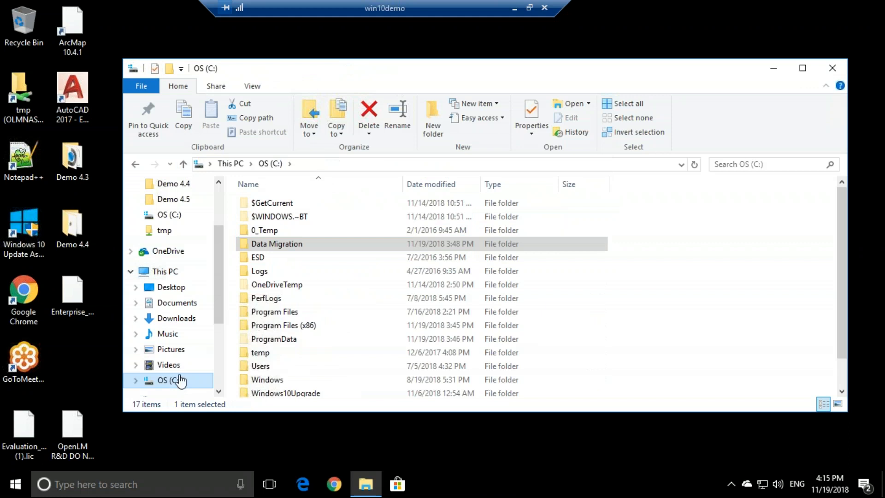
pyautogui.doubleClick(295, 326)
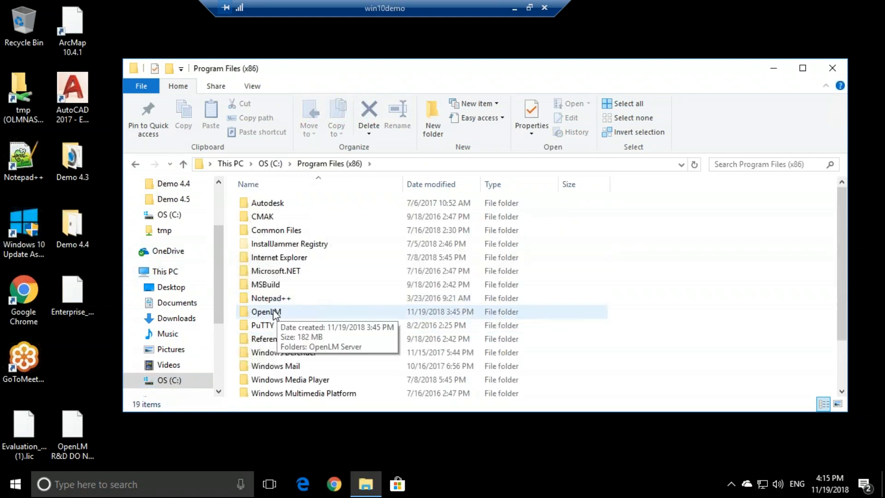
pyautogui.doubleClick(312, 314)
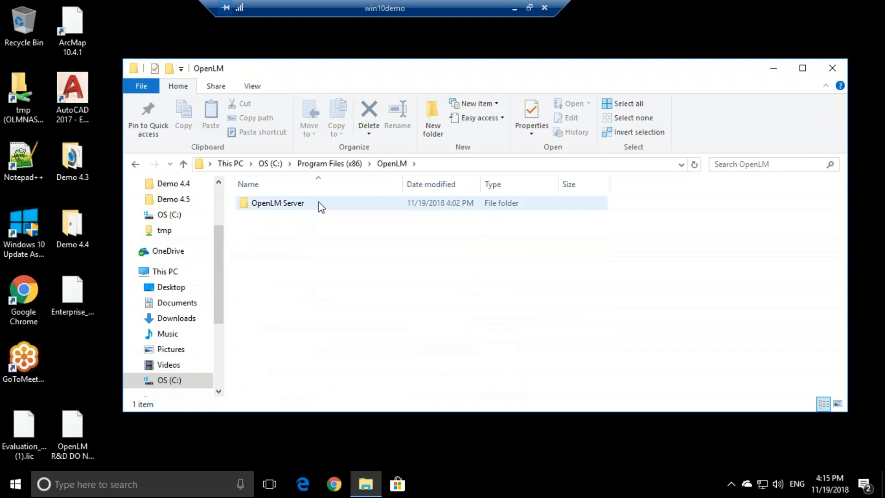
pyautogui.doubleClick(321, 207)
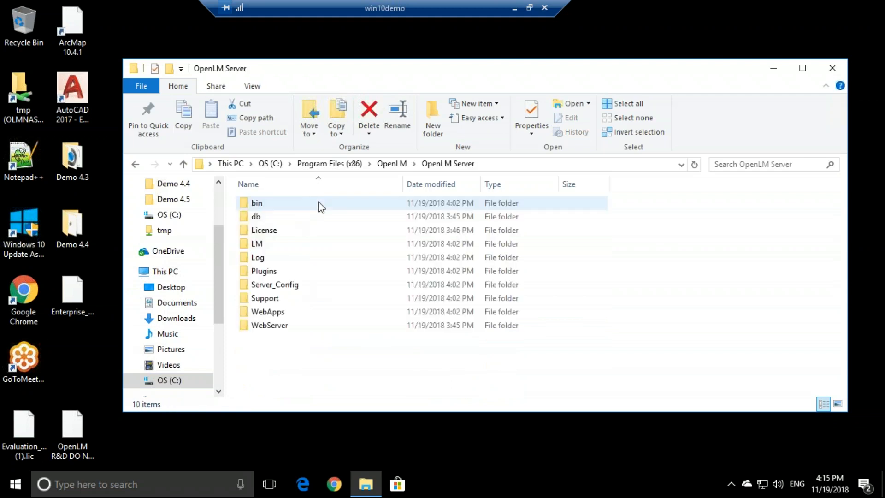
pyautogui.doubleClick(267, 219)
pyautogui.click(290, 209)
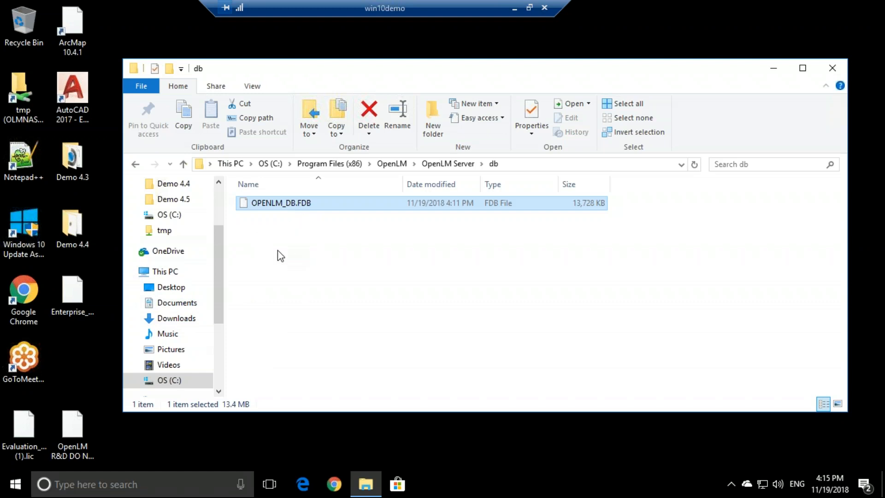
# Check the status of the OpenLM Server service in Windows Services and close the window
pyautogui.click(115, 484)
pyautogui.write('services')
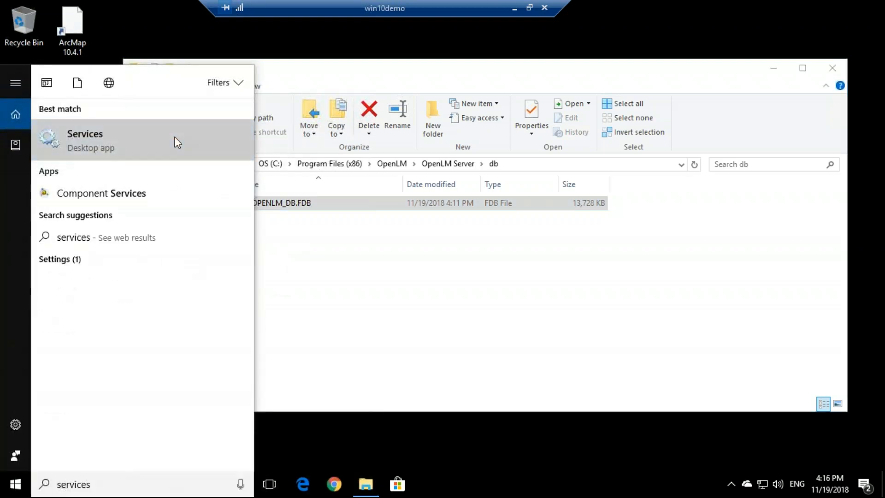
pyautogui.click(174, 137)
pyautogui.click(470, 236)
pyautogui.write('open')
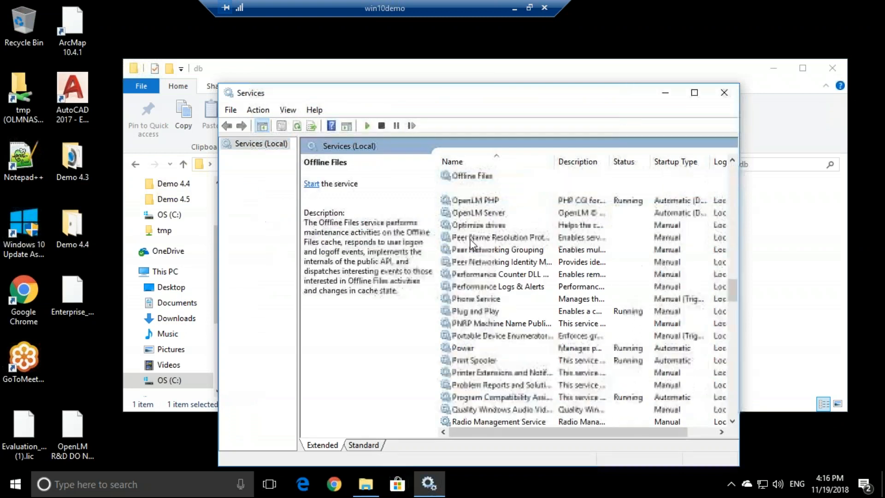
pyautogui.click(482, 214)
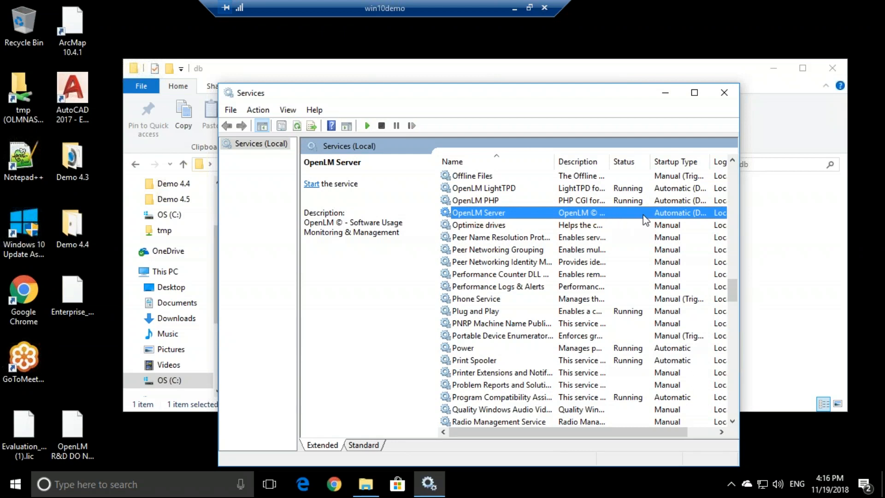
pyautogui.click(724, 93)
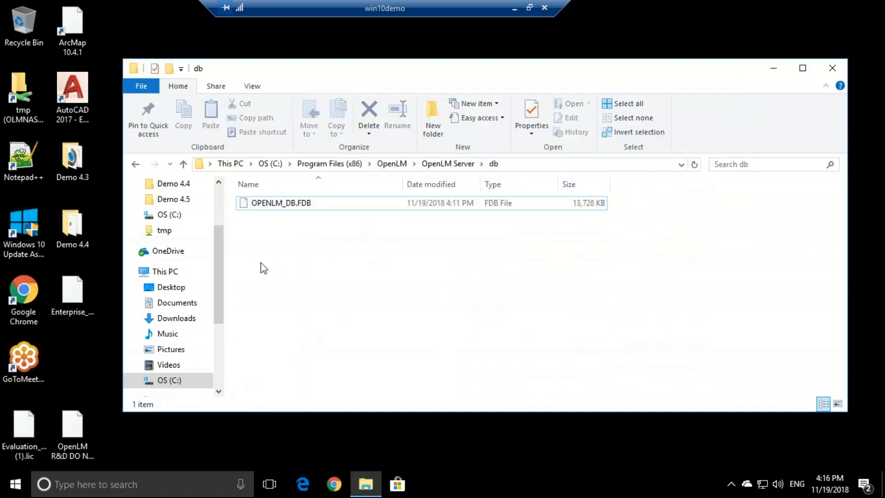
# Return to the Data Migration folder and launch the migration tool with run-gui.bat
pyautogui.click(137, 165)
pyautogui.click(137, 165)
pyautogui.click(138, 165)
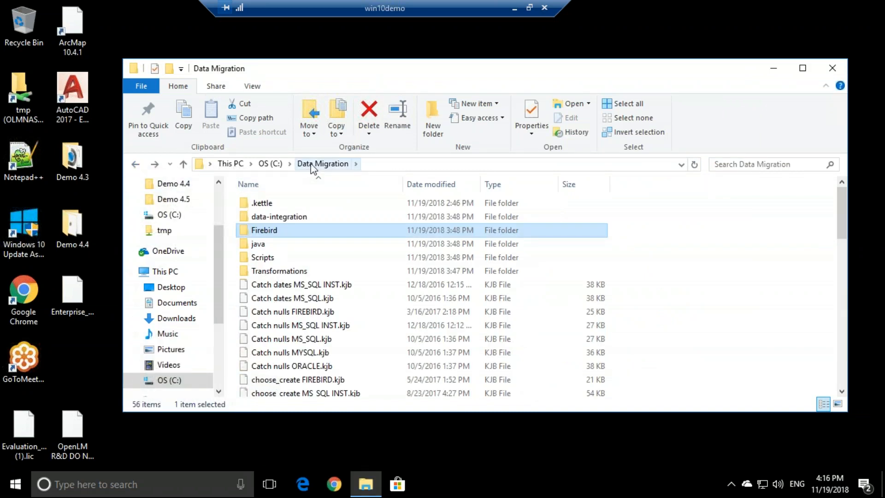
pyautogui.scroll(-10, 302, 273)
pyautogui.scroll(-3, 301, 275)
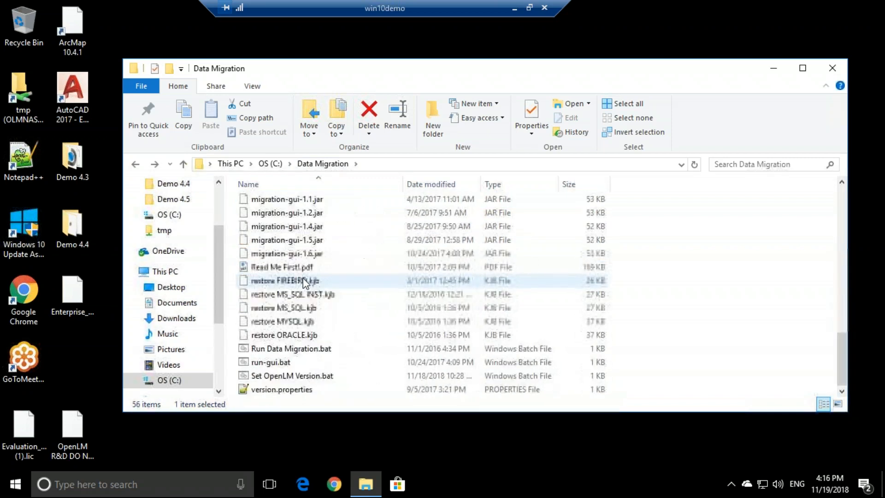
pyautogui.click(265, 363)
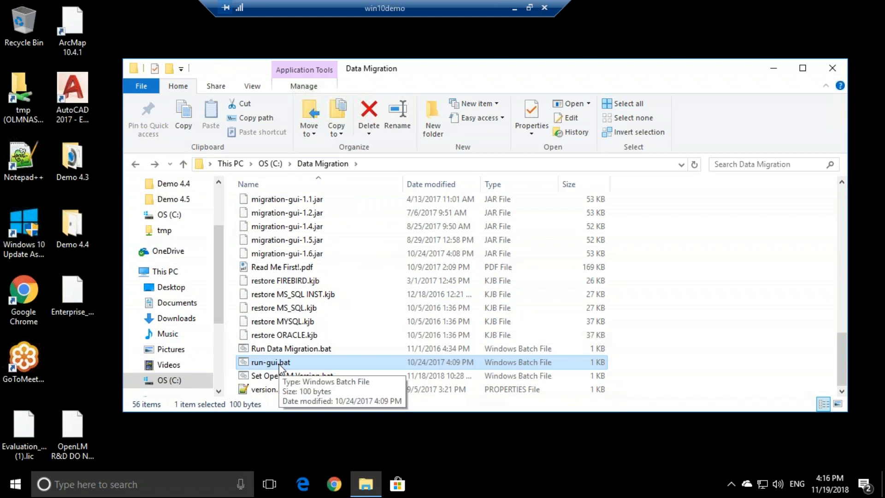
pyautogui.doubleClick(279, 363)
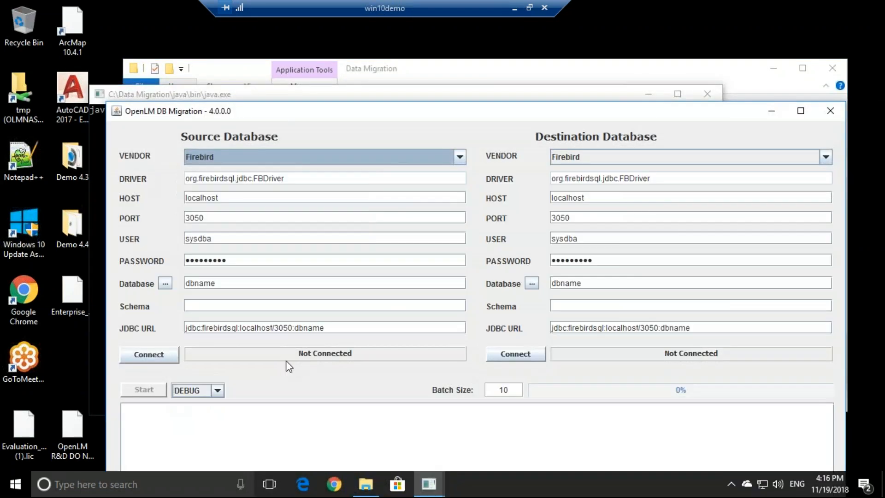
# Select OPENLM_DB.FDB from the db folder as the Firebird source database and connect to it
pyautogui.moveTo(279, 110); pyautogui.dragTo(225, 73)
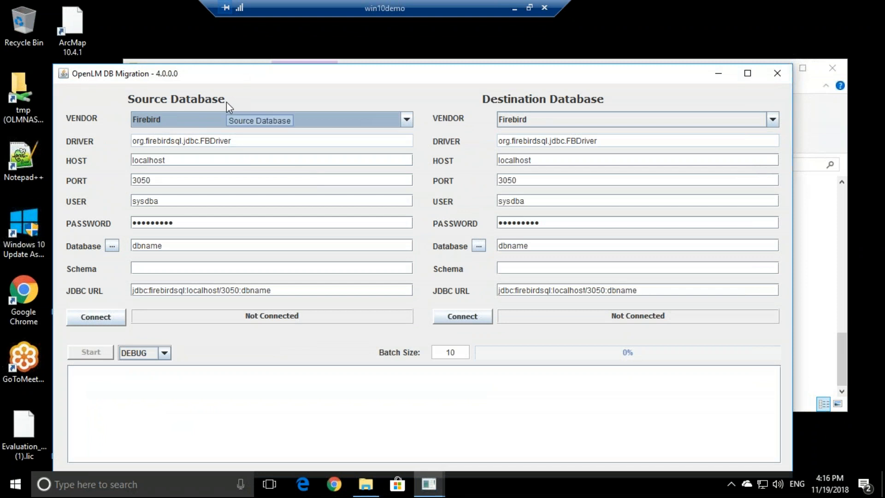
pyautogui.doubleClick(148, 160)
pyautogui.doubleClick(146, 180)
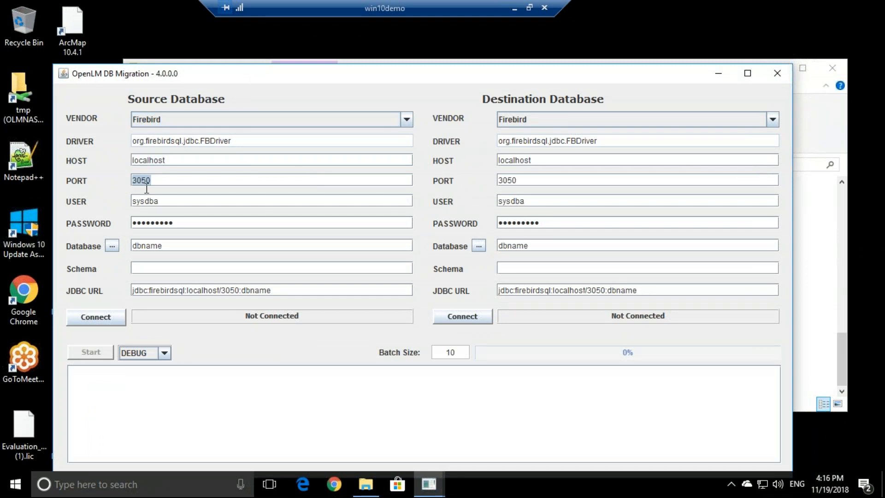
pyautogui.doubleClick(149, 201)
pyautogui.click(113, 246)
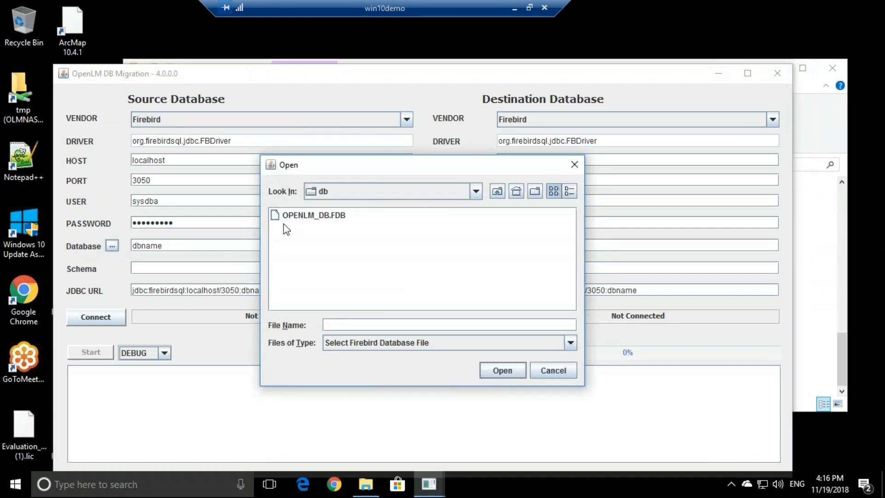
pyautogui.click(300, 217)
pyautogui.click(507, 376)
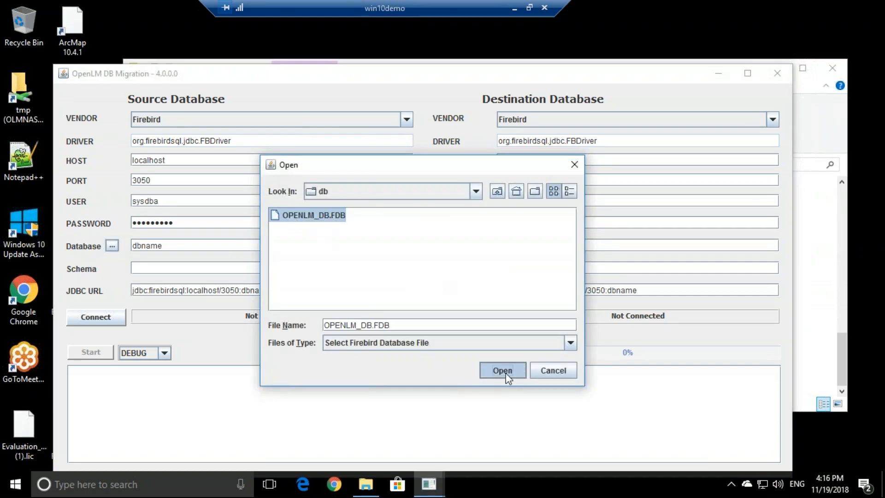
pyautogui.click(97, 319)
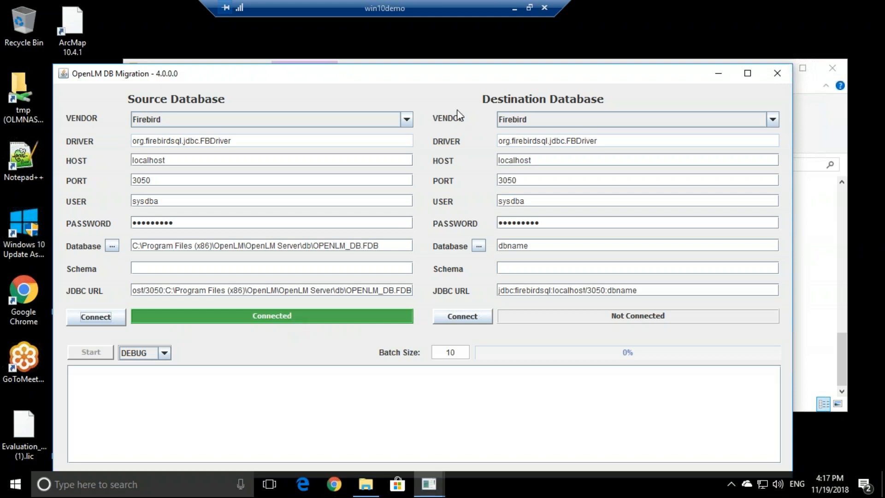
# Set the destination database vendor to MSSQL (jtds) and review the vendor choices for both databases
pyautogui.click(526, 123)
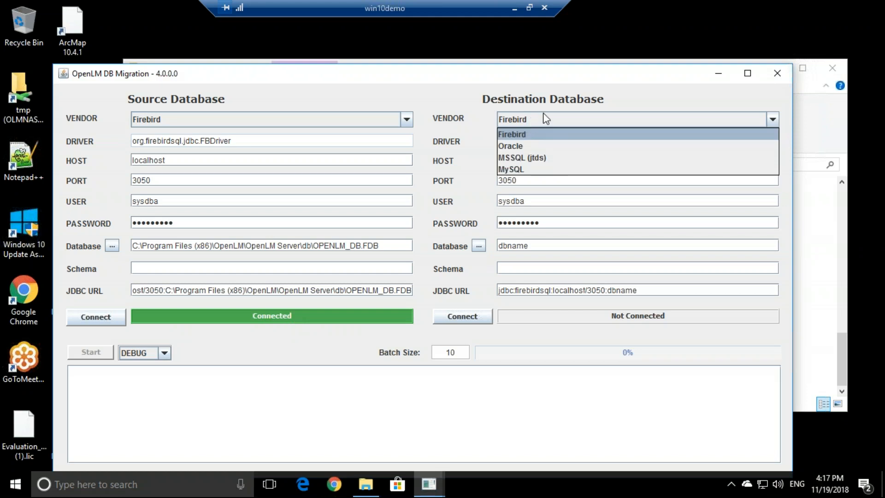
pyautogui.click(534, 159)
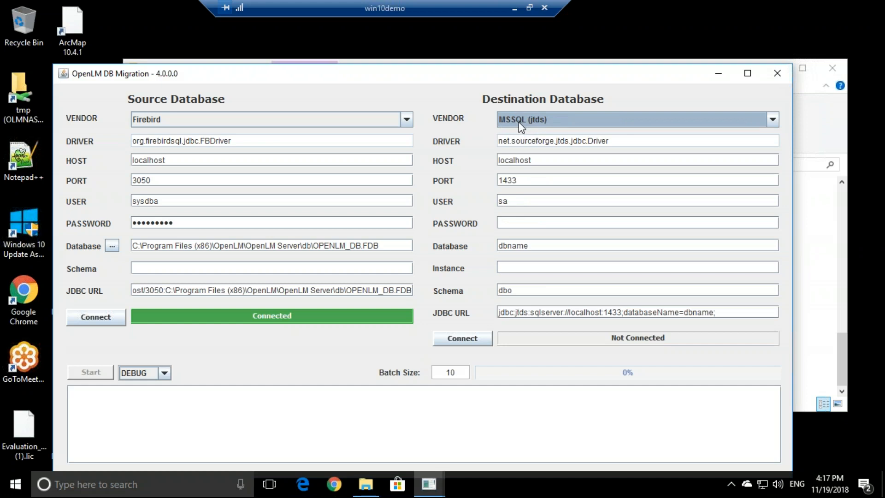
pyautogui.click(409, 118)
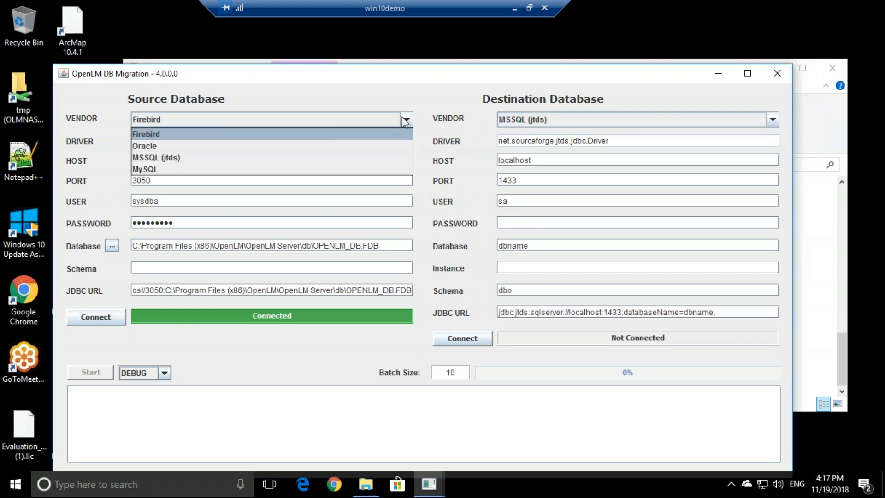
pyautogui.click(624, 115)
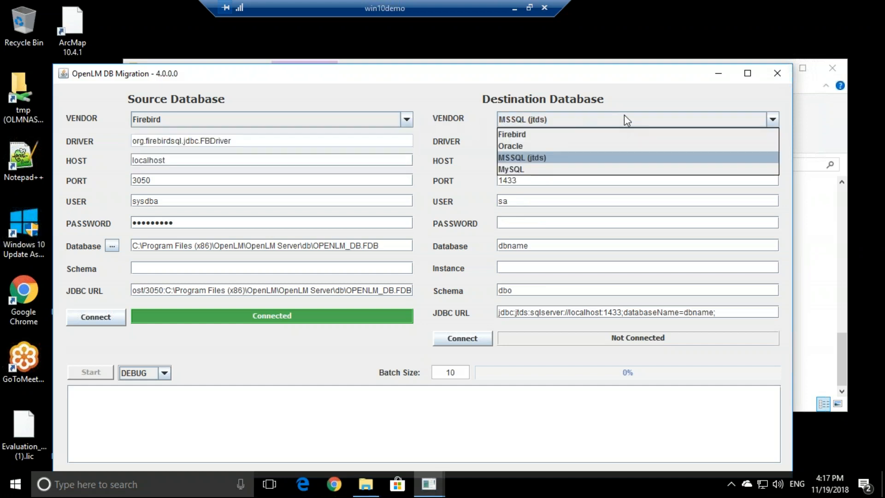
pyautogui.click(447, 92)
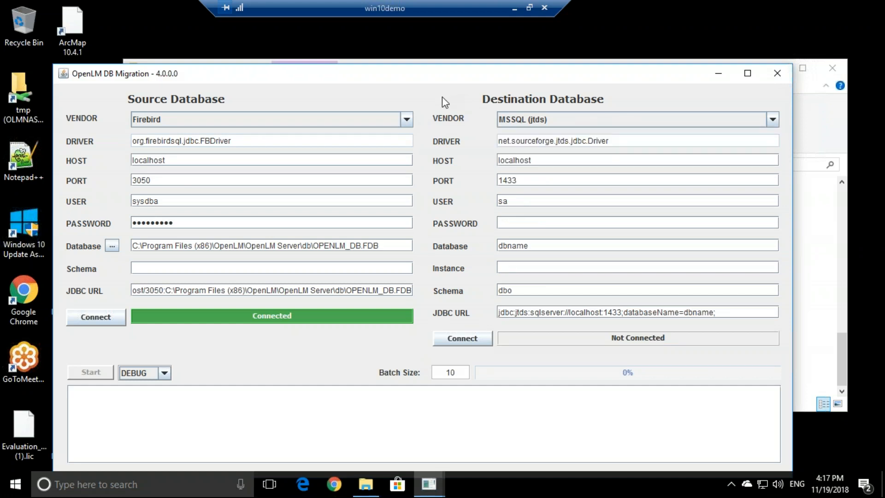
# Set the destination host to 10.0.0.106 and the port to 1434, and enter the password for the sa user
pyautogui.doubleClick(524, 160)
pyautogui.write('10.0.0.106')
pyautogui.click(514, 180)
pyautogui.press('BackSpace')
pyautogui.write('4')
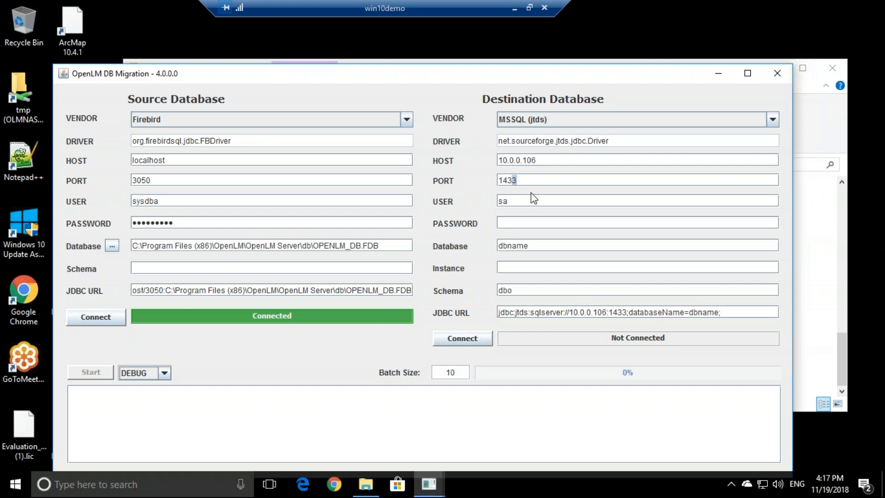
pyautogui.click(513, 224)
pyautogui.write('••••••••••')
pyautogui.doubleClick(524, 246)
pyautogui.click(537, 247)
pyautogui.moveTo(539, 247); pyautogui.dragTo(498, 248)
pyautogui.click(524, 245)
# Switch to SQL Server Management Studio in the 10.0.0.106 remote session and create a database named Demo_DB
pyautogui.click(515, 9)
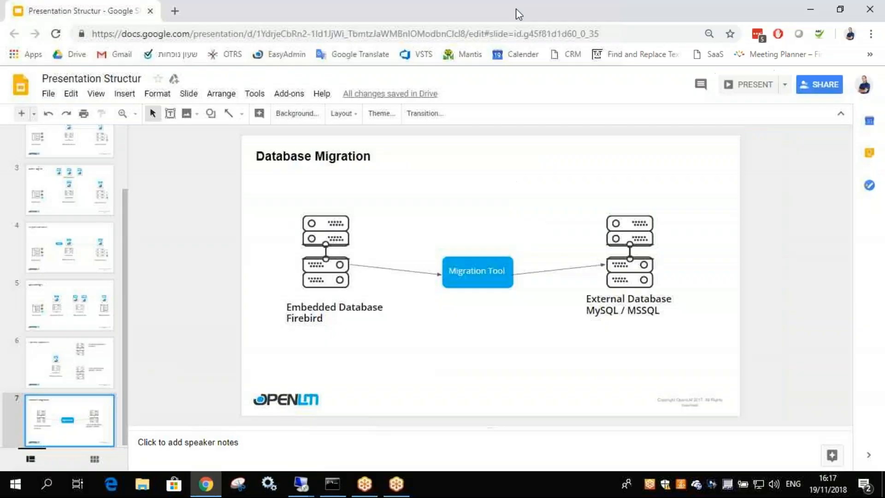
pyautogui.moveTo(301, 483)
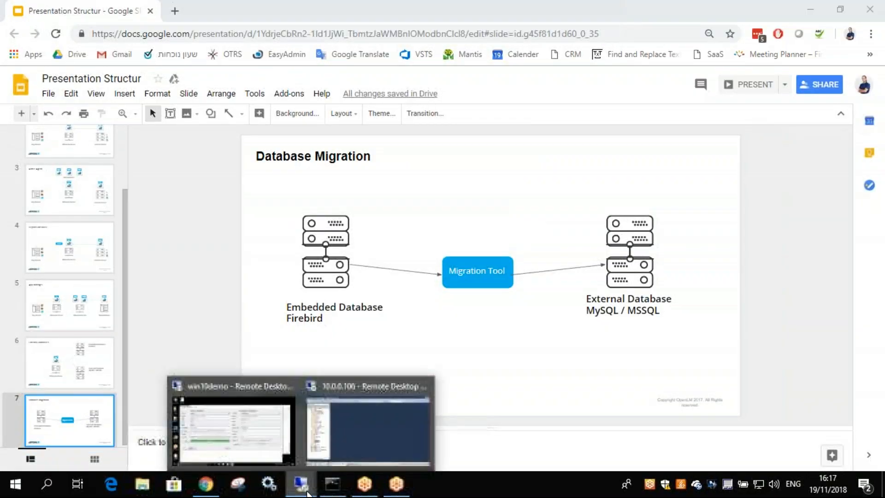
pyautogui.click(357, 450)
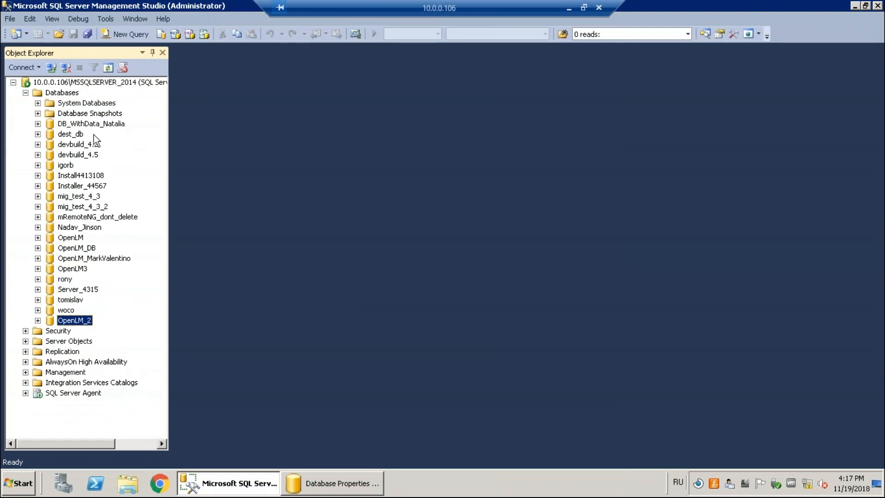
pyautogui.rightClick(60, 94)
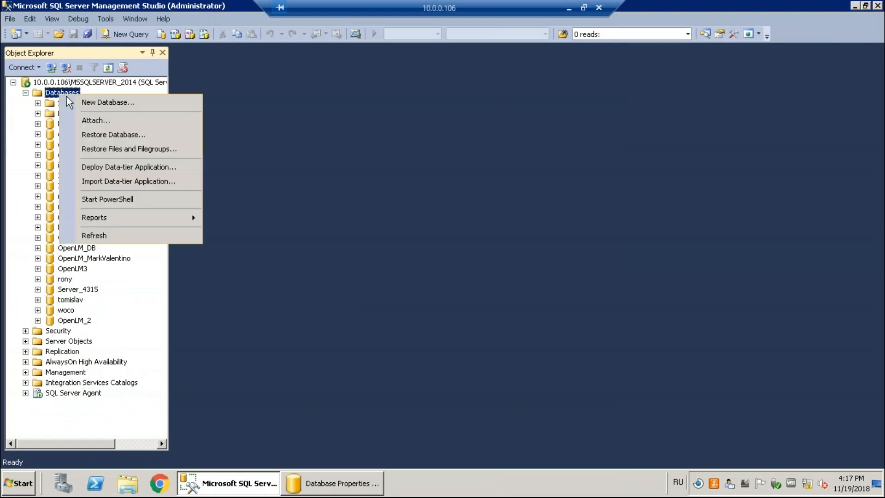
pyautogui.click(162, 104)
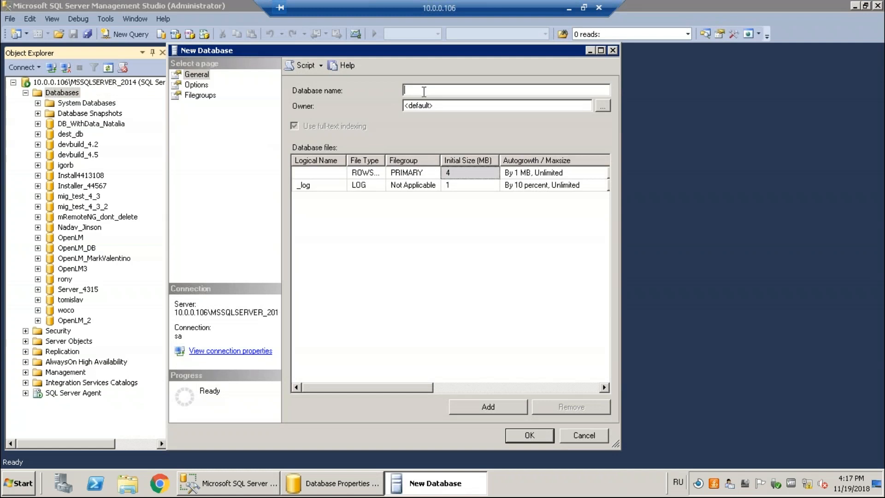
pyautogui.write('Demo_DB')
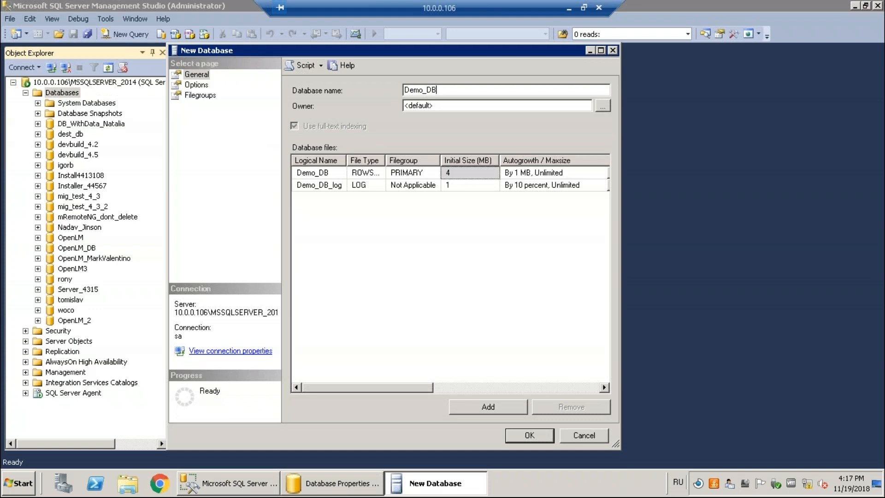
pyautogui.click(531, 435)
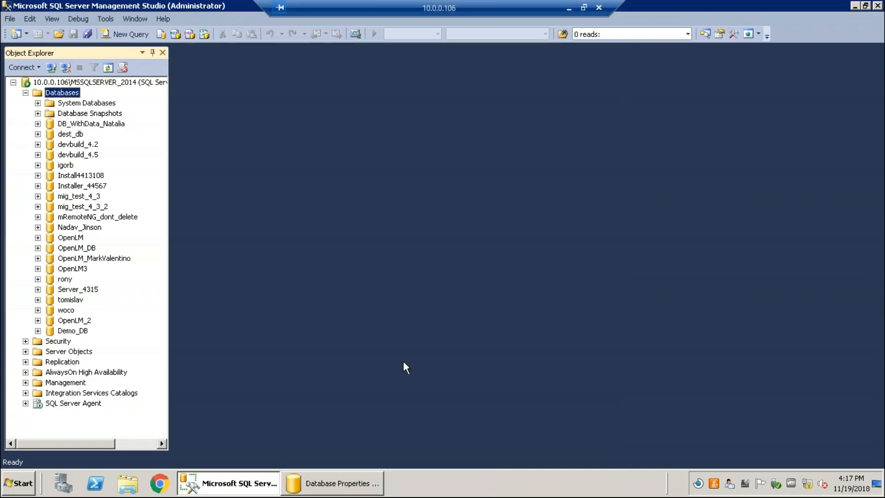
# Change the collation of Demo_DB to SQL_Latin1_General_CP1_CS_AS in its database properties
pyautogui.click(64, 332)
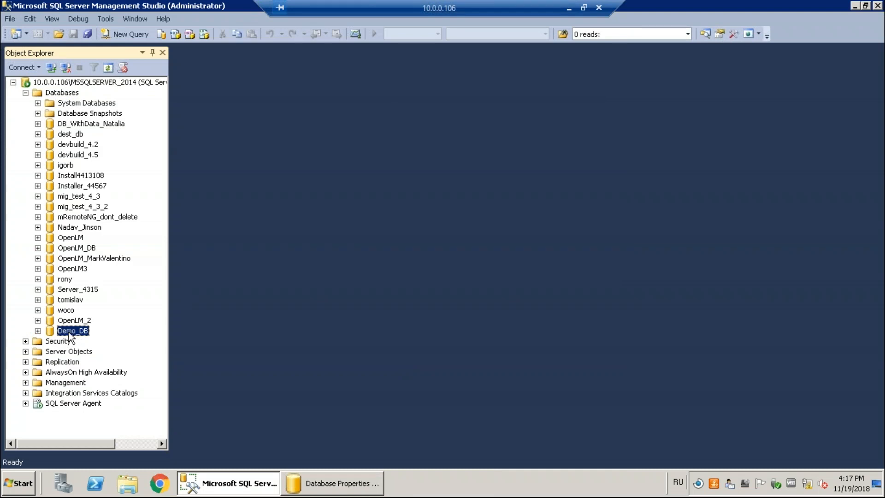
pyautogui.rightClick(69, 333)
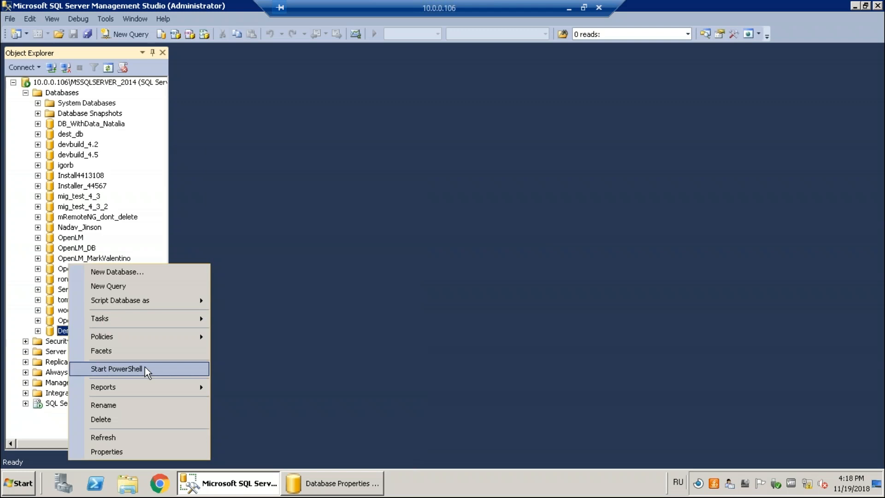
pyautogui.click(132, 453)
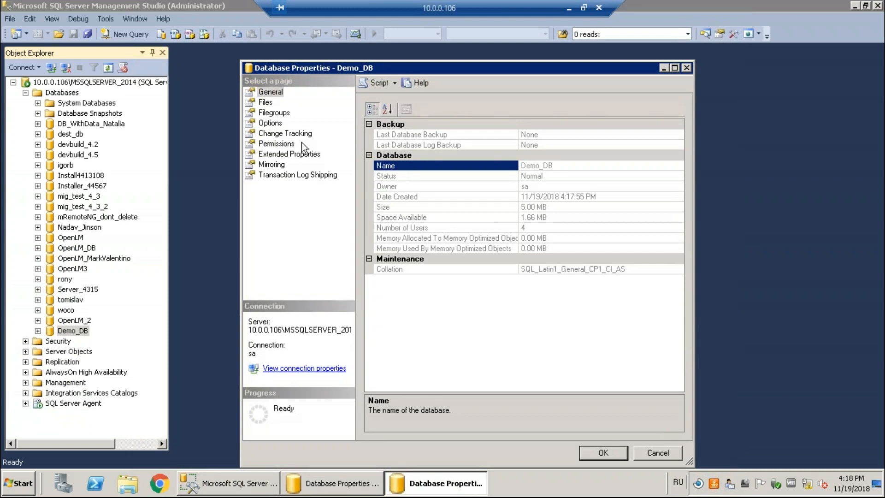
pyautogui.click(273, 123)
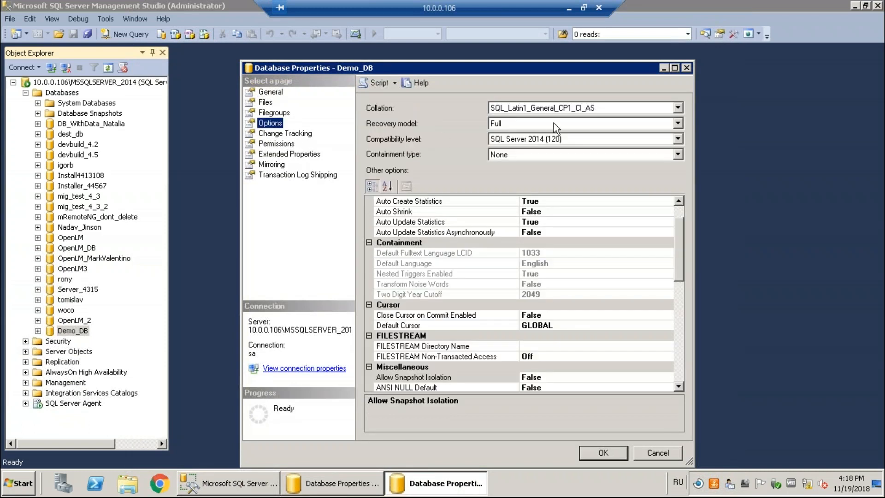
pyautogui.click(677, 109)
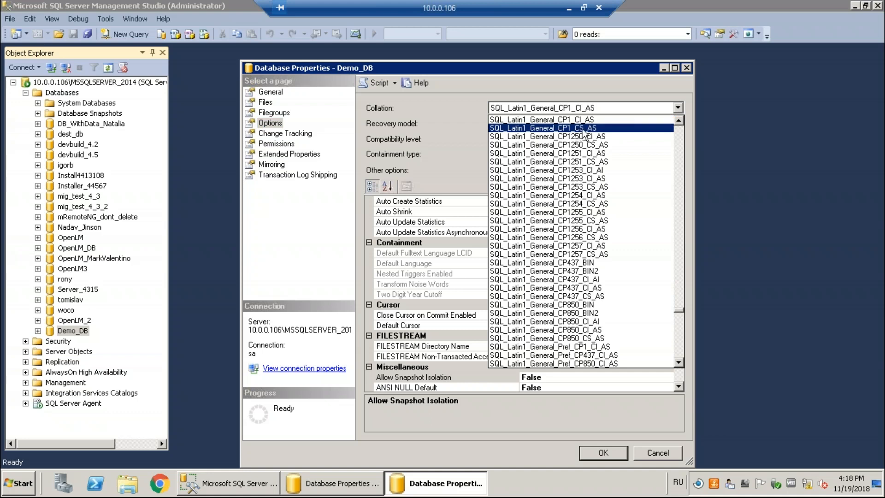
pyautogui.click(555, 129)
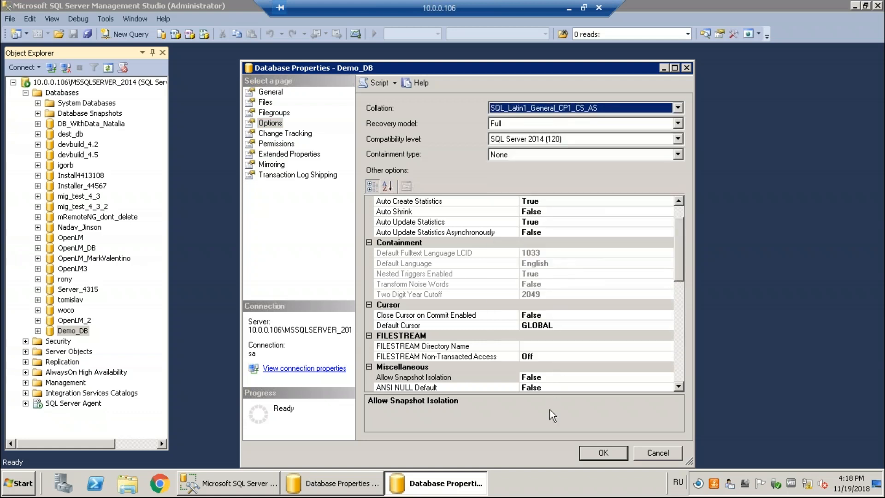
pyautogui.click(587, 448)
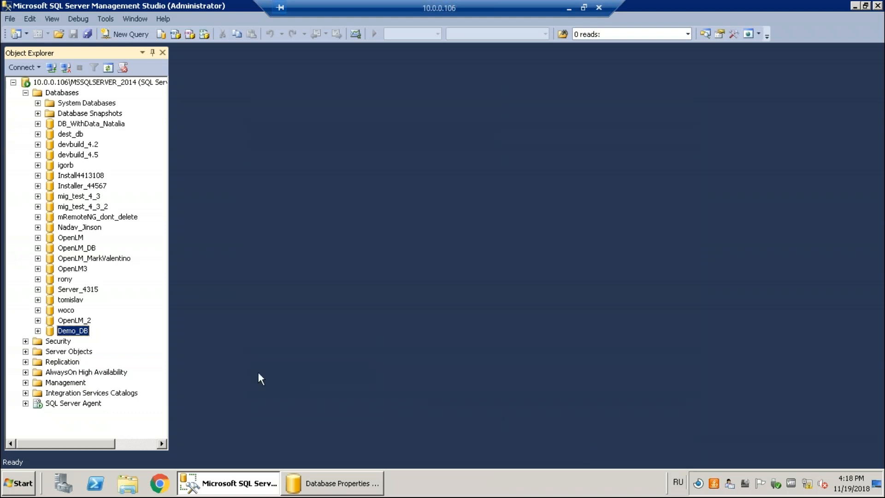
# Inspect the Tables folder of Demo_DB and return to the migration tool in the win10demo remote session
pyautogui.click(38, 331)
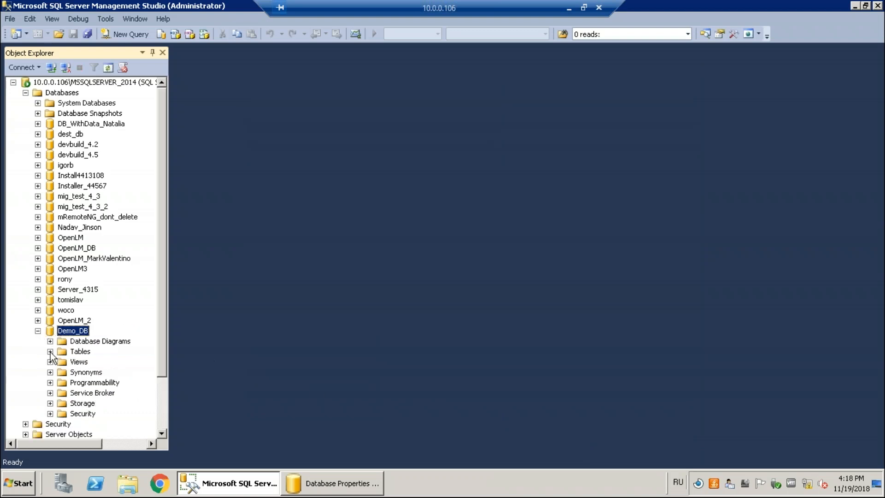
pyautogui.click(50, 351)
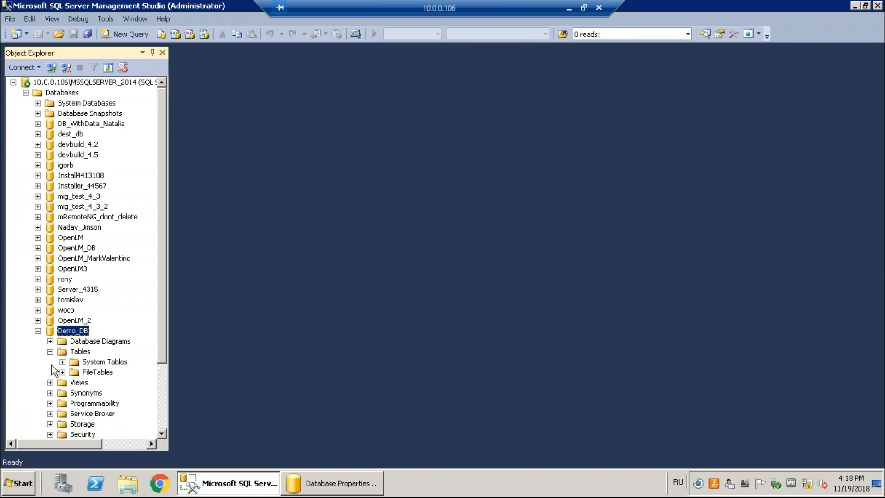
pyautogui.click(570, 11)
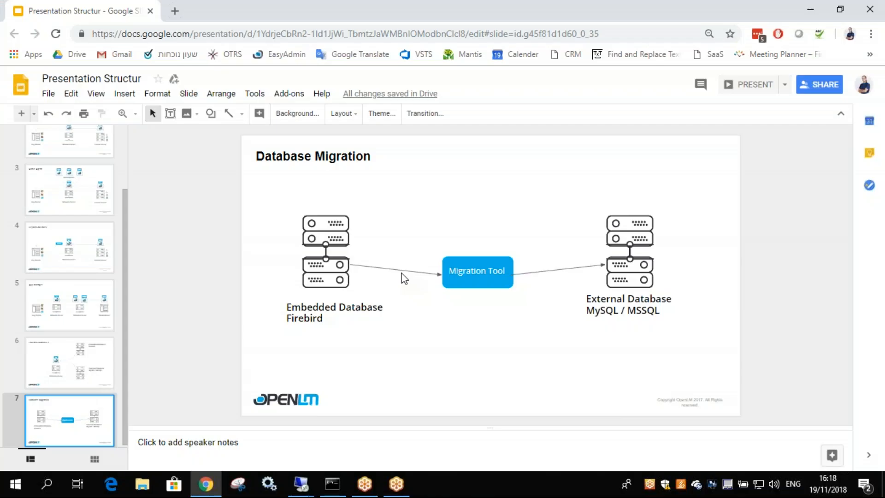
pyautogui.moveTo(302, 484)
pyautogui.click(258, 444)
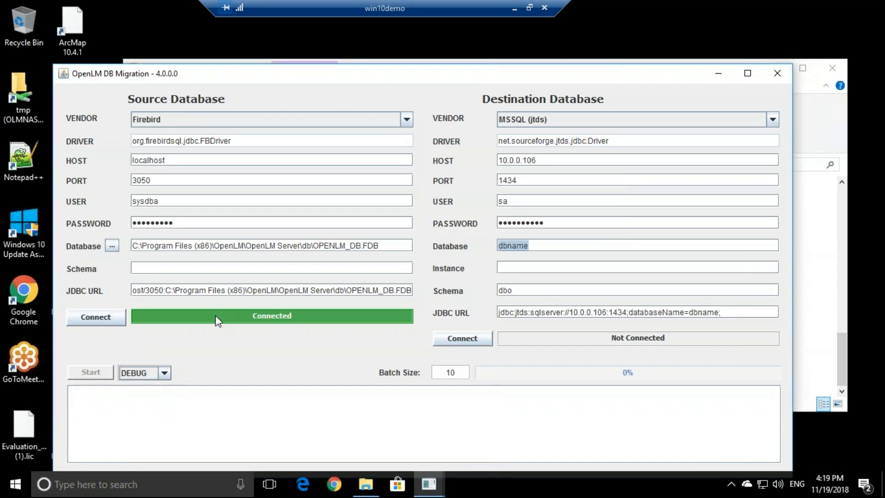
# Launch the Upgrade OpenLM Database from Earlier Versions tool, allow it to make changes, and proceed with the upgrade process
pyautogui.click(122, 486)
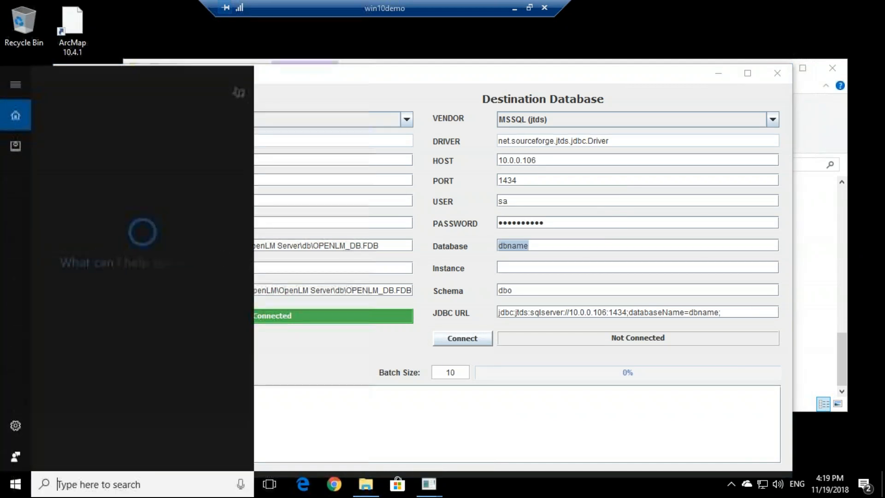
pyautogui.write('upg')
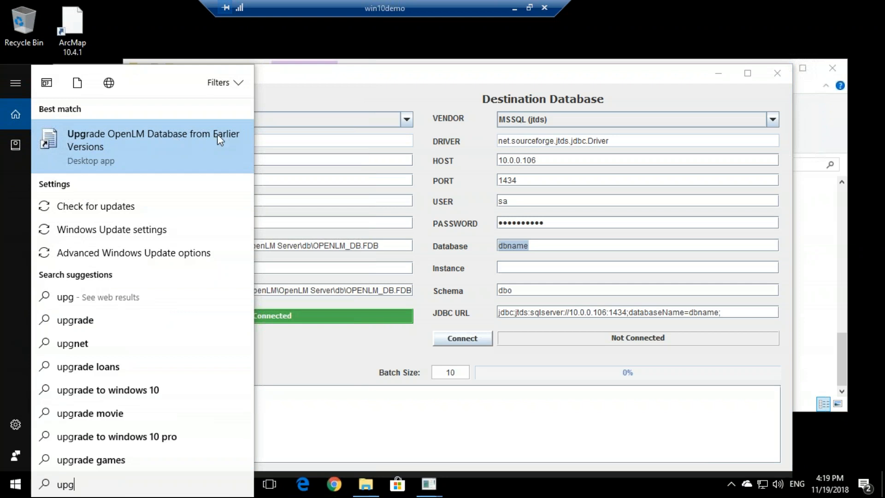
pyautogui.click(10, 493)
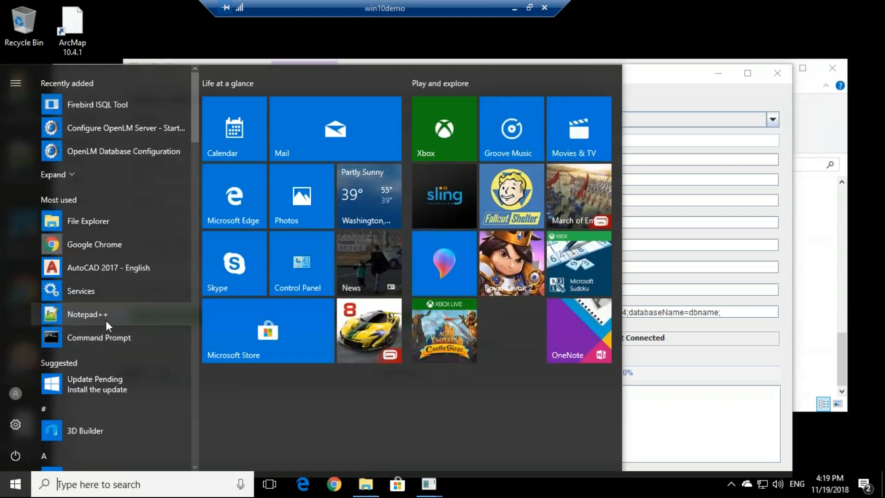
pyautogui.scroll(-5, 106, 319)
pyautogui.scroll(-12, 106, 319)
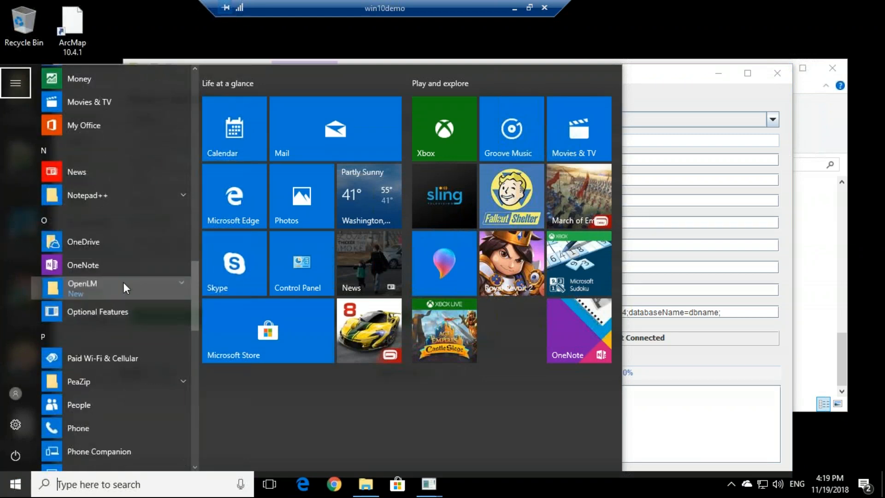
pyautogui.click(123, 282)
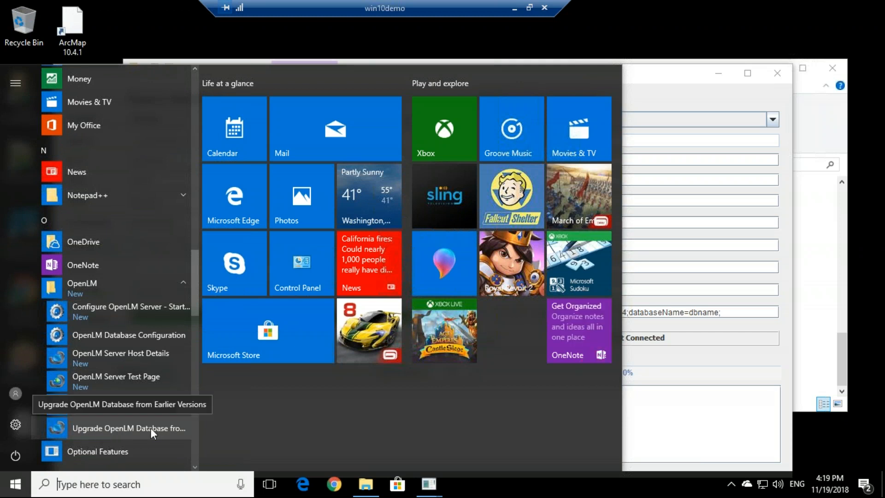
pyautogui.click(131, 428)
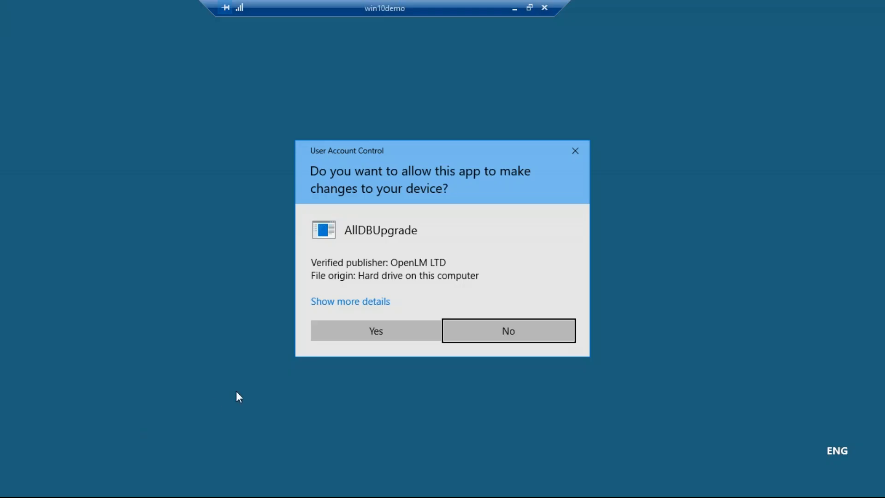
pyautogui.click(330, 331)
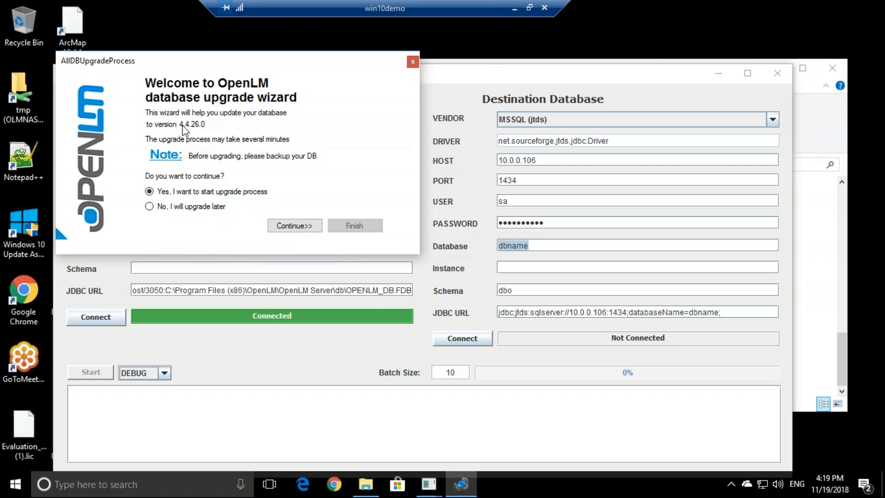
pyautogui.click(288, 227)
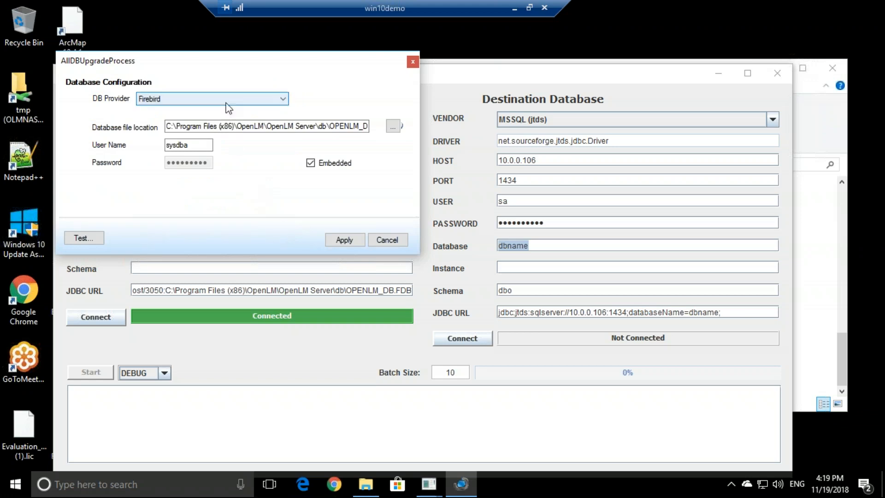
# Set the provider to SQLServer (SQL Server Authentication) and the server to 10.0.0.106\MSSQLSERVER_2014, and enter user ID sa with its password
pyautogui.click(282, 99)
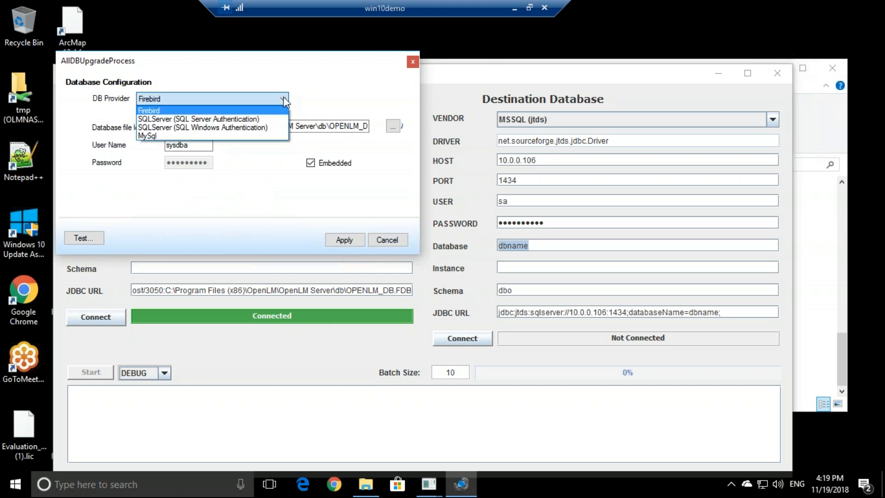
pyautogui.click(163, 120)
pyautogui.click(162, 124)
pyautogui.write('10.0.0.')
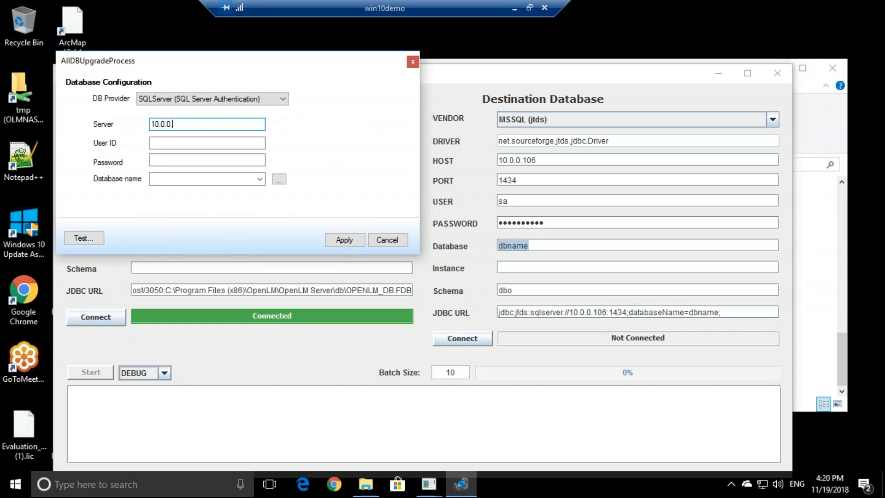
pyautogui.write('106\\MSSQLSERVER_2014')
pyautogui.press('Tab')
pyautogui.write('sa')
pyautogui.press('Tab')
pyautogui.write('**********')
# Select Demo_DB as the database to upgrade, test the connection, and run the upgrade through to the end of the wizard
pyautogui.click(280, 180)
pyautogui.click(261, 179)
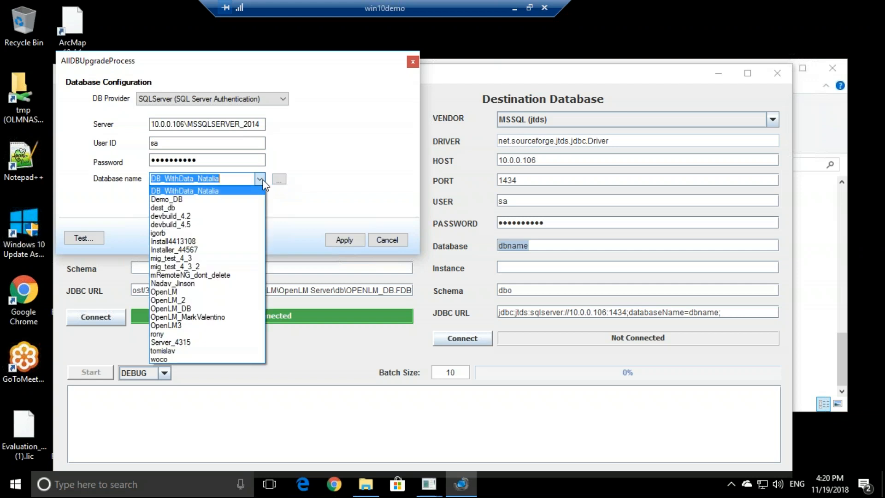
pyautogui.click(192, 202)
pyautogui.click(97, 238)
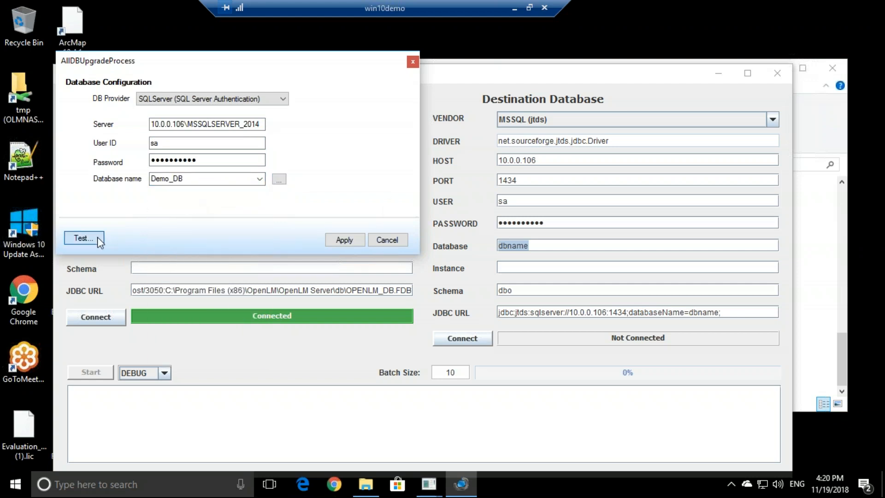
pyautogui.click(439, 287)
pyautogui.click(356, 240)
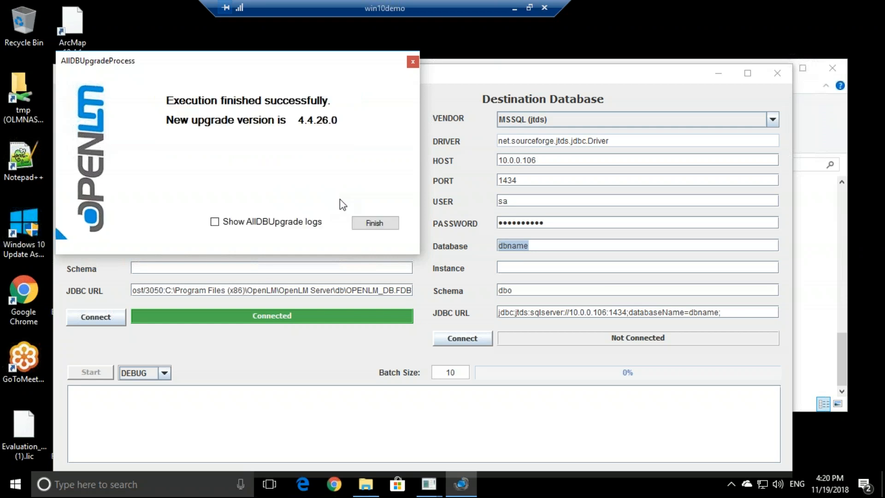
pyautogui.click(375, 223)
# Switch to SQL Server Management Studio in the 10.0.0.106 remote session, refresh Demo_DB and inspect its tables
pyautogui.click(514, 9)
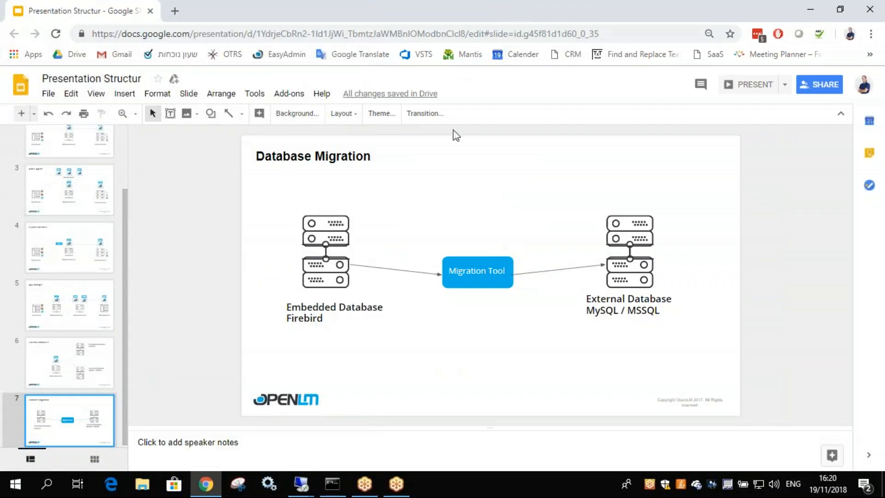
pyautogui.moveTo(301, 483)
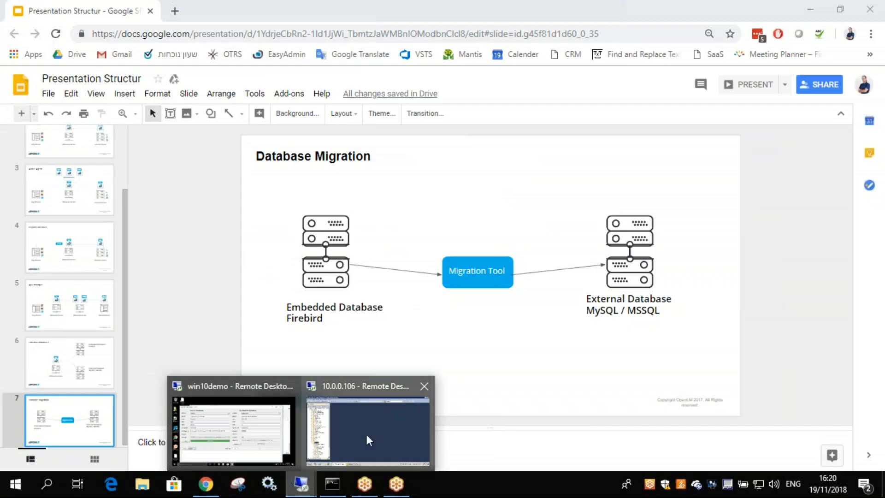
pyautogui.click(374, 429)
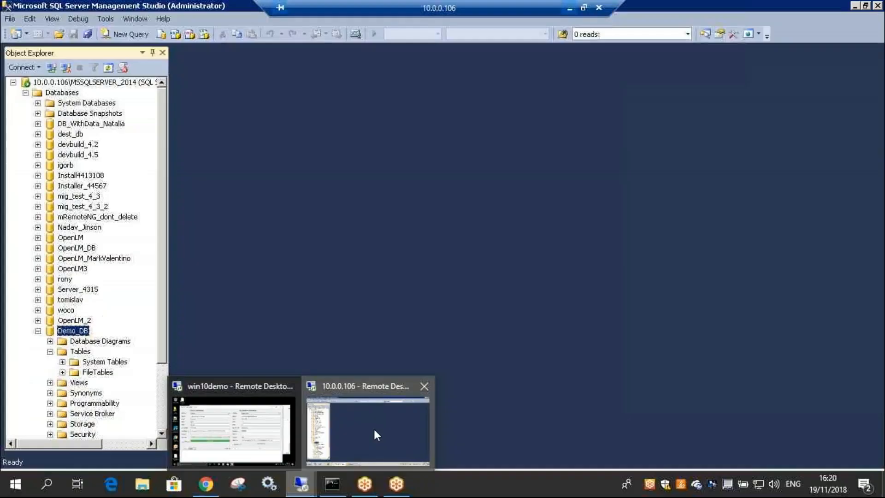
pyautogui.rightClick(73, 333)
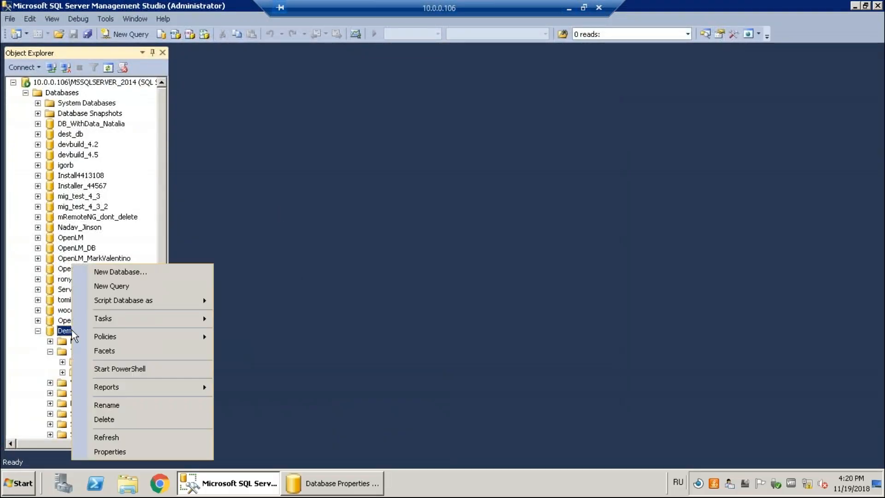
pyautogui.click(115, 435)
pyautogui.click(50, 352)
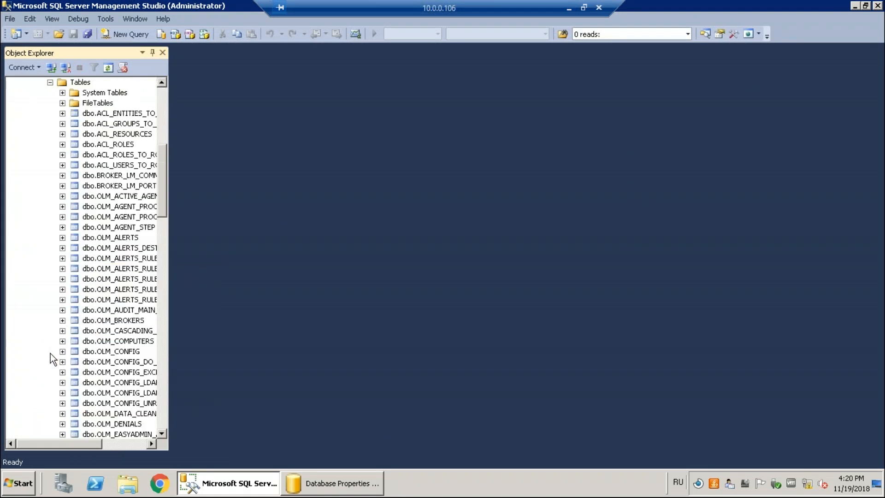
pyautogui.scroll(-12, 83, 332)
pyautogui.scroll(17, 84, 329)
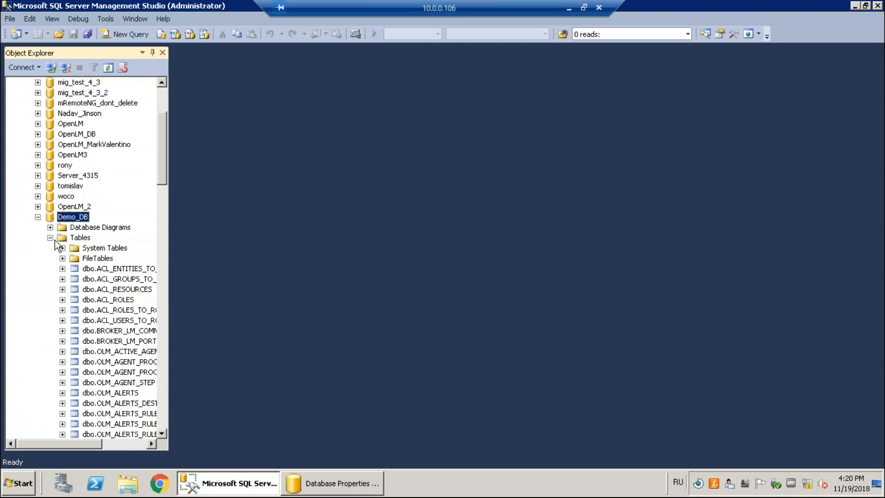
pyautogui.click(50, 238)
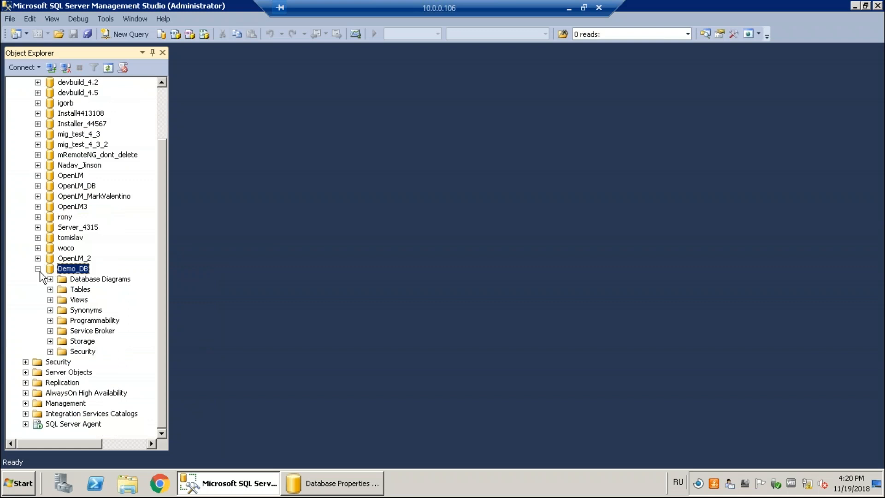
# Return to the migration tool in the win10demo remote session and set the destination database name to Demo_DB
pyautogui.click(570, 11)
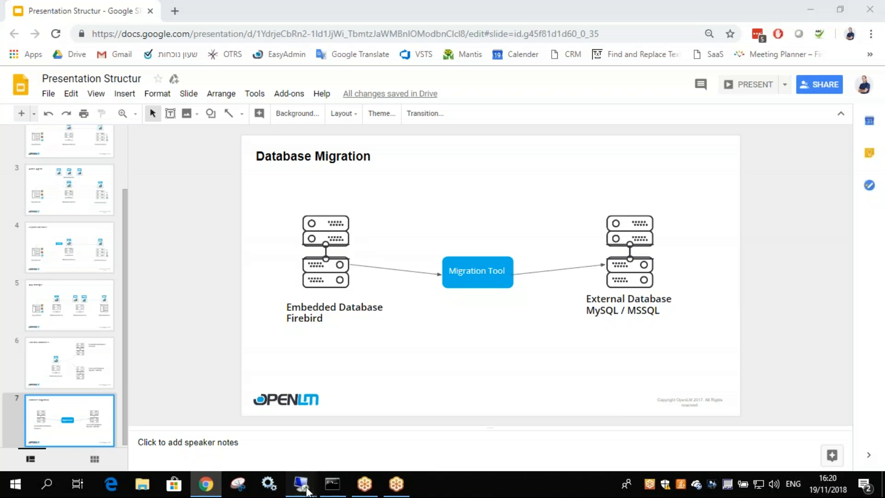
pyautogui.moveTo(307, 492)
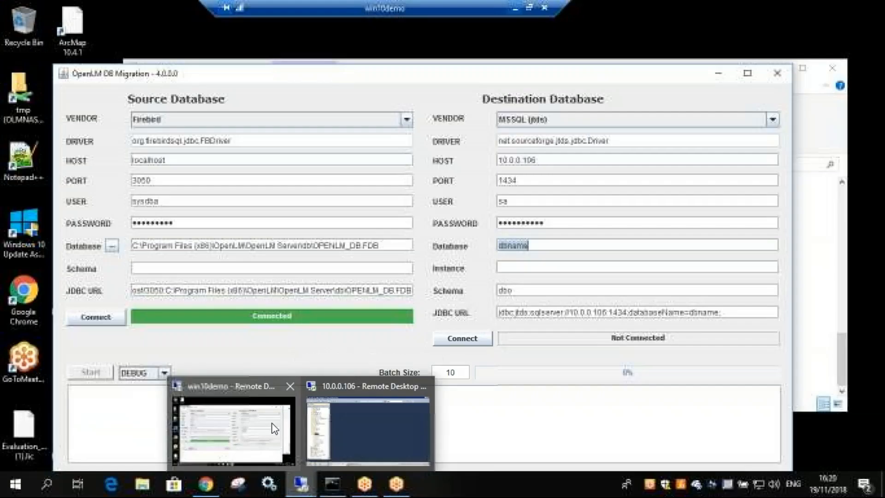
pyautogui.click(255, 423)
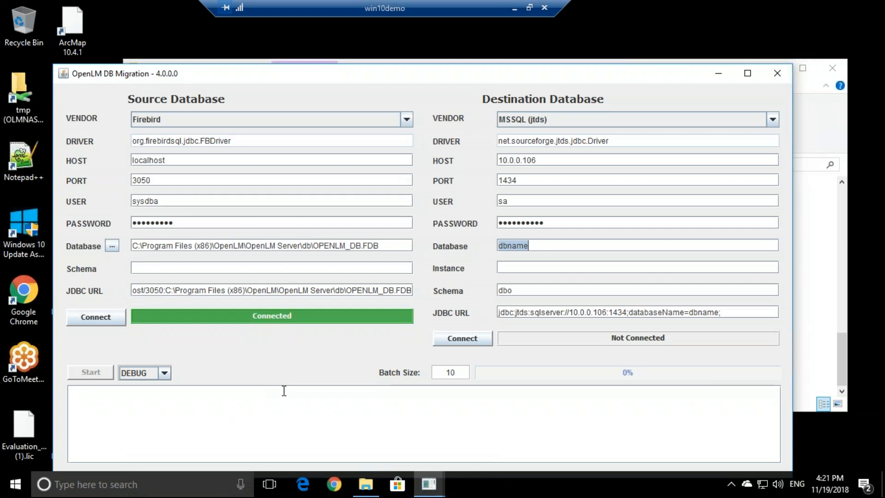
pyautogui.click(115, 484)
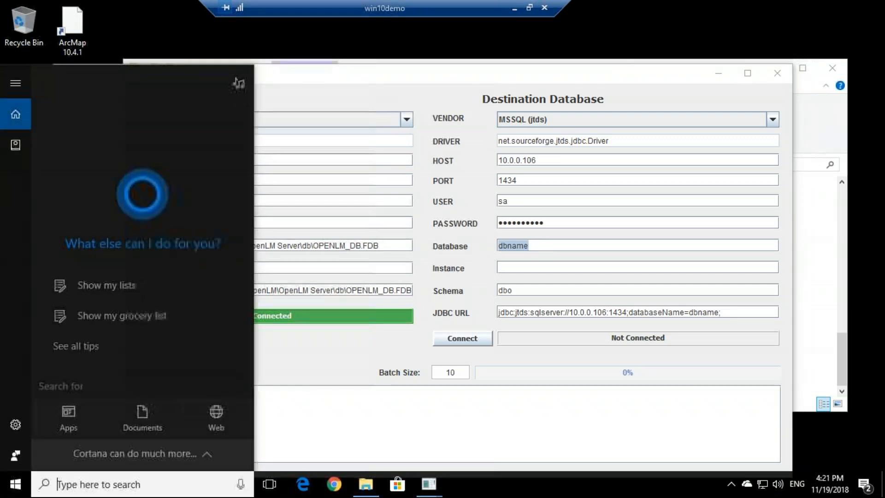
pyautogui.click(510, 248)
pyautogui.doubleClick(510, 249)
pyautogui.write('Demo_DB')
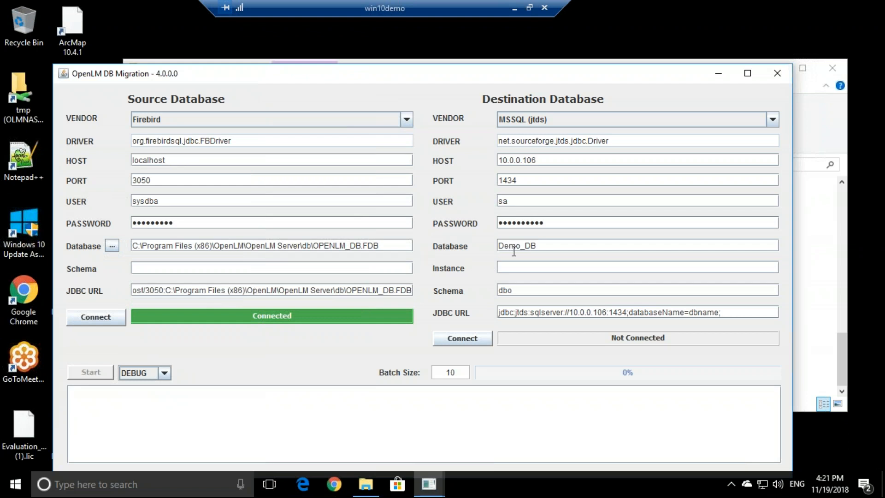
# Connect the migration tool to the MSSQL (jtds) destination database, leaving the instance empty
pyautogui.click(517, 180)
pyautogui.hotkey('shift', 'Tab')
pyautogui.click(512, 270)
pyautogui.click(458, 340)
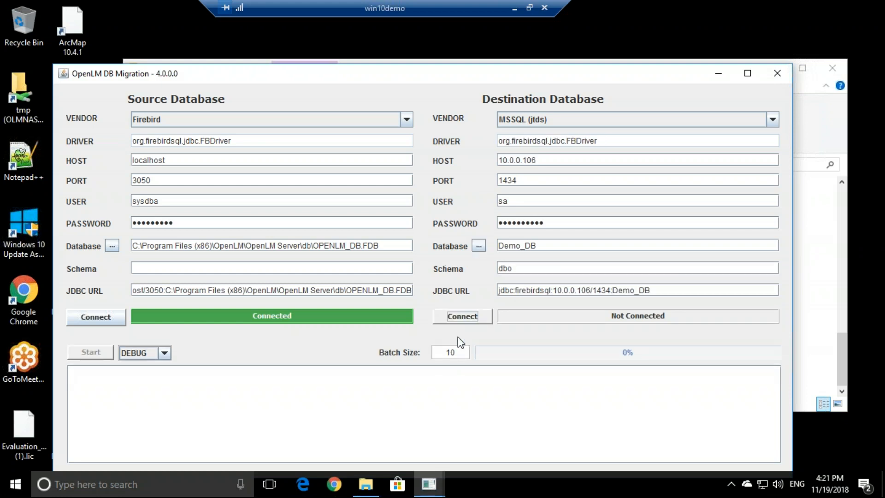
pyautogui.click(461, 317)
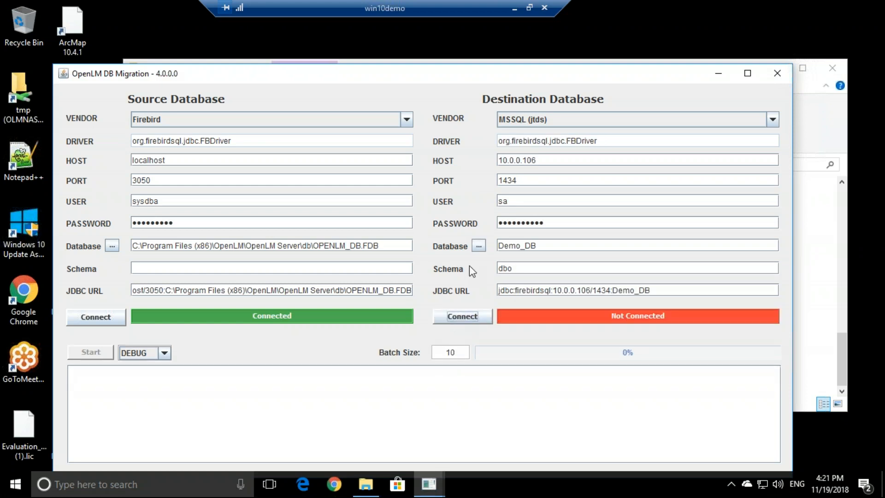
pyautogui.doubleClick(522, 181)
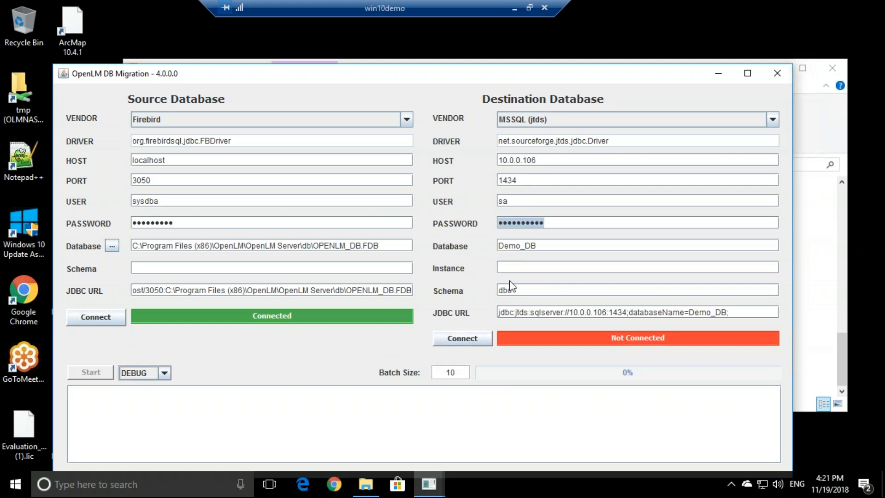
pyautogui.click(470, 341)
pyautogui.click(516, 267)
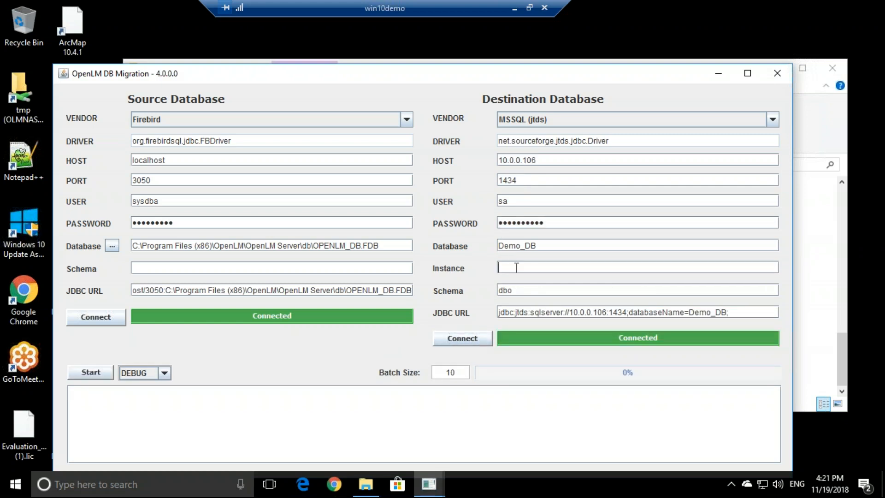
# Run the data migration from the Firebird source to Demo_DB and review the end of its log
pyautogui.click(94, 372)
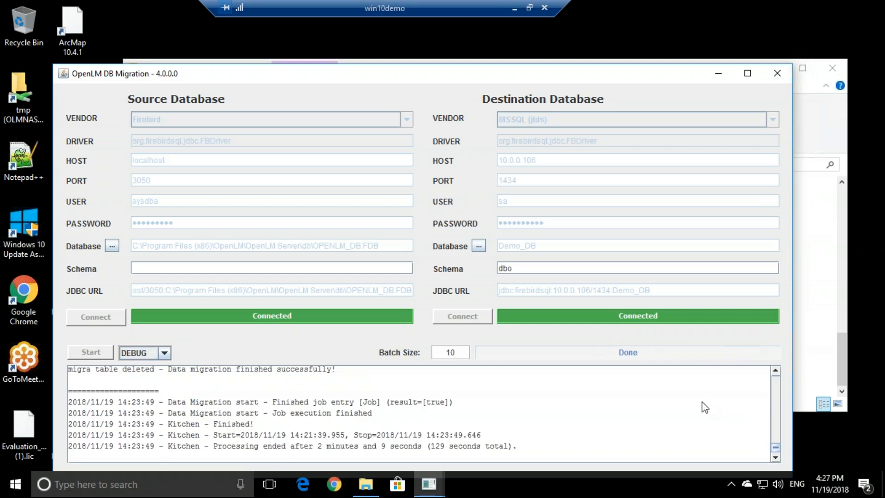
pyautogui.scroll(3, 777, 373)
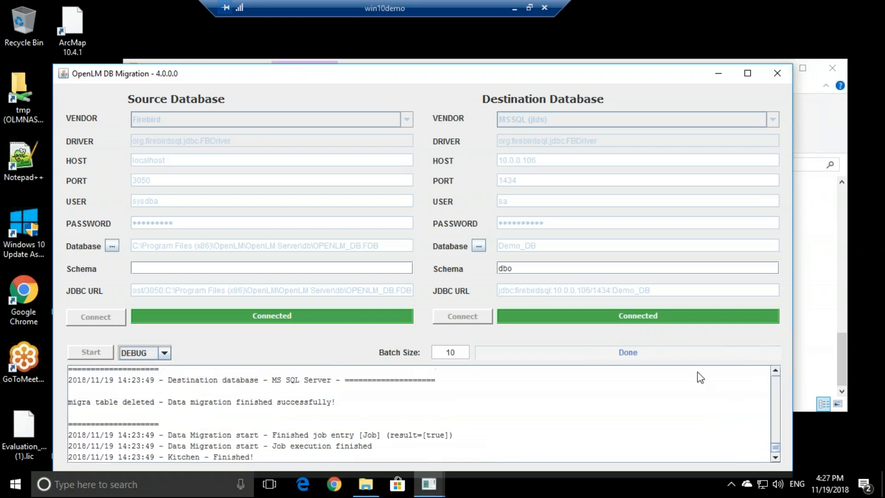
pyautogui.moveTo(167, 406); pyautogui.dragTo(341, 407)
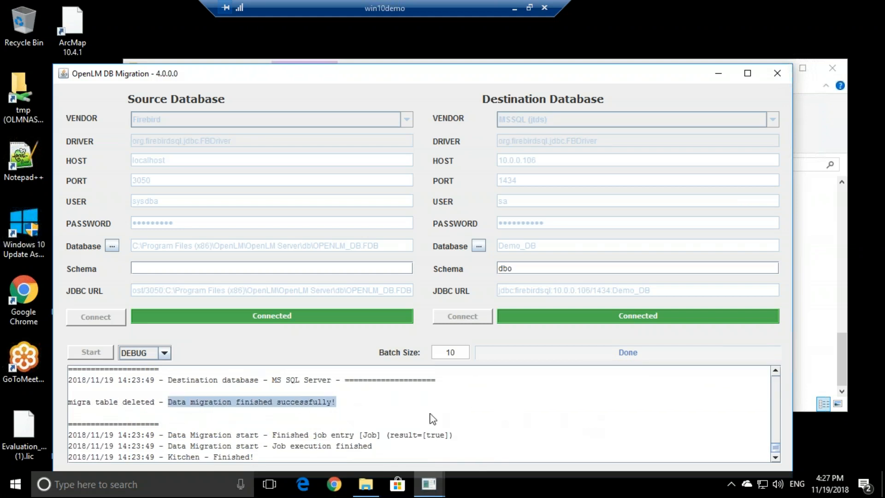
pyautogui.scroll(-1, 391, 427)
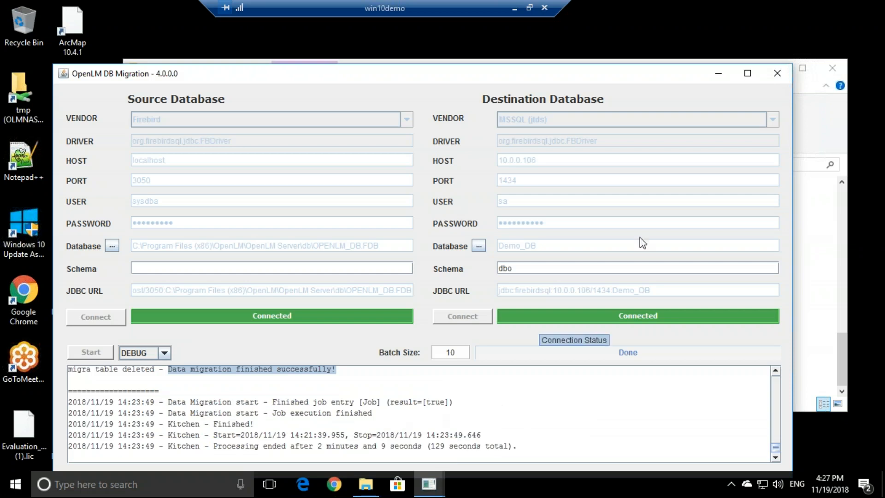
# Close the migration tool and open OpenLM Database Configuration from the OpenLM program group
pyautogui.click(779, 75)
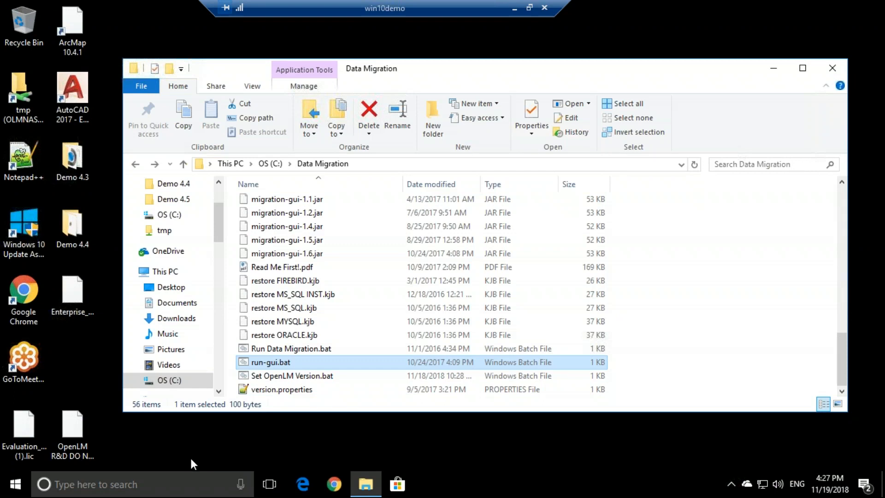
pyautogui.click(109, 487)
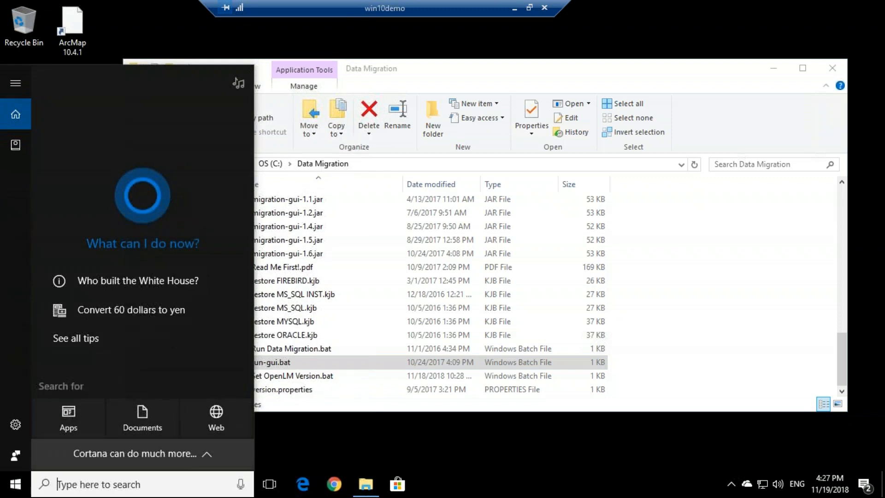
pyautogui.write('database')
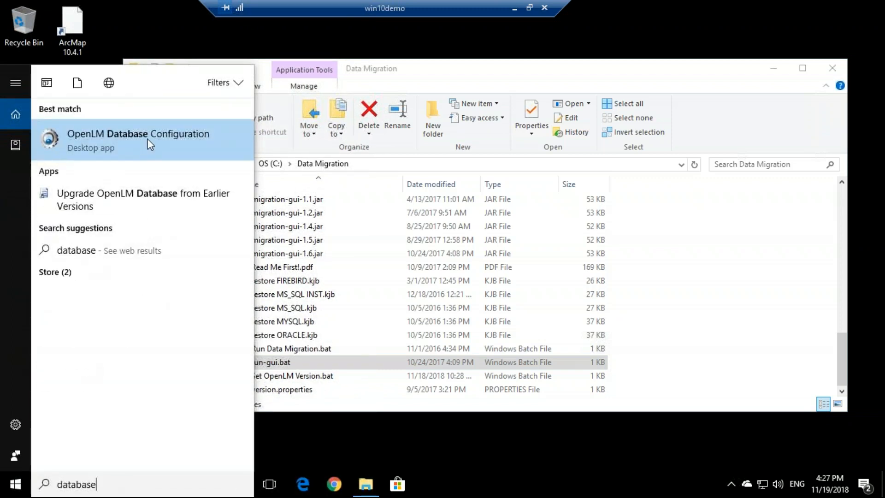
pyautogui.click(13, 493)
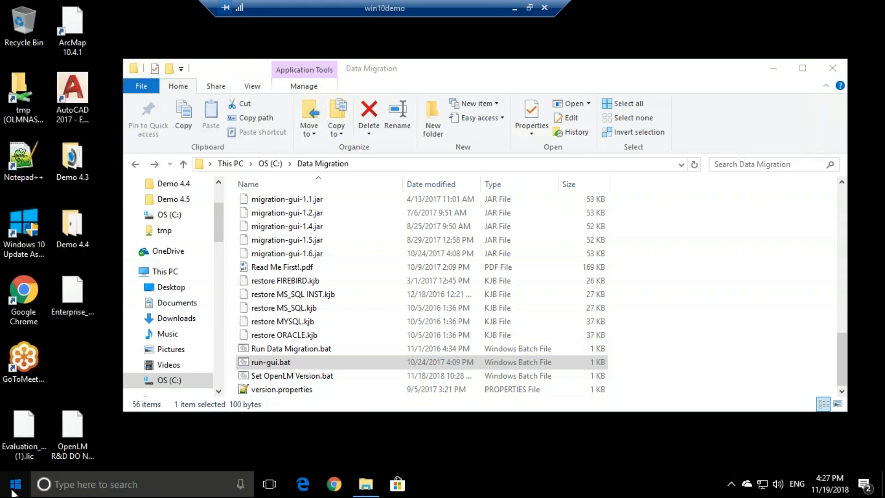
pyautogui.scroll(-5, 69, 389)
pyautogui.scroll(-10, 68, 380)
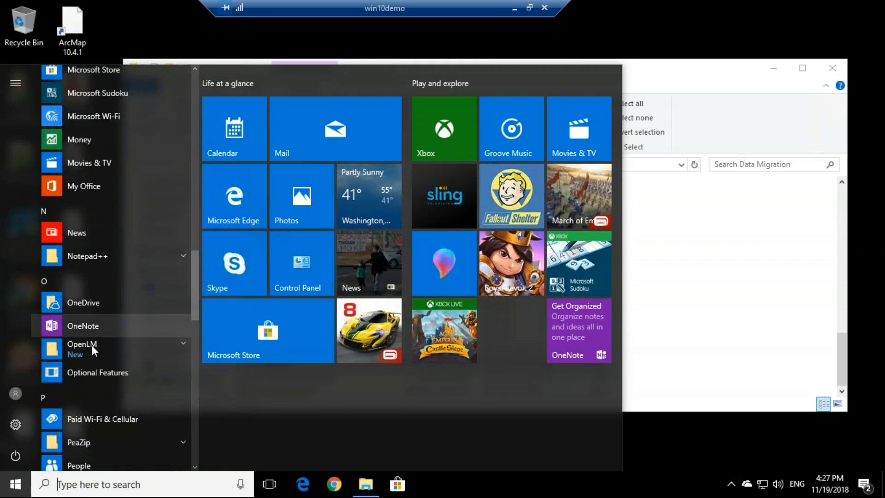
pyautogui.click(90, 347)
pyautogui.scroll(-3, 90, 348)
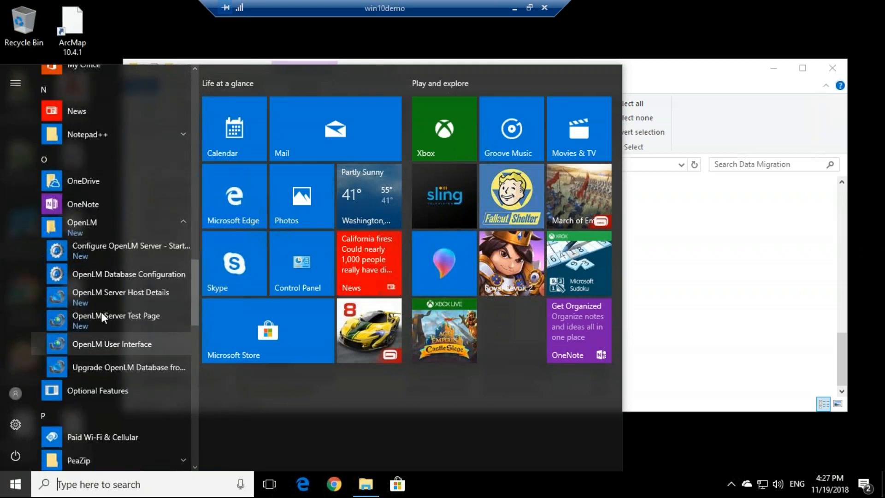
pyautogui.click(162, 272)
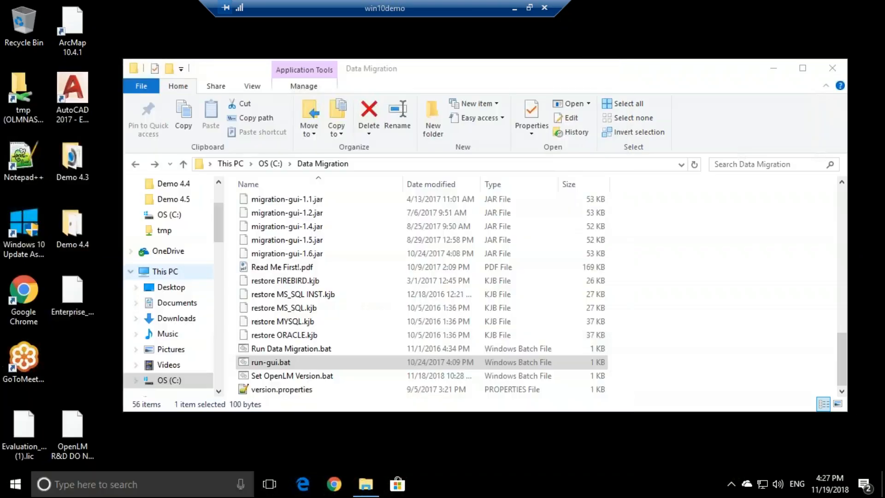
pyautogui.click(371, 331)
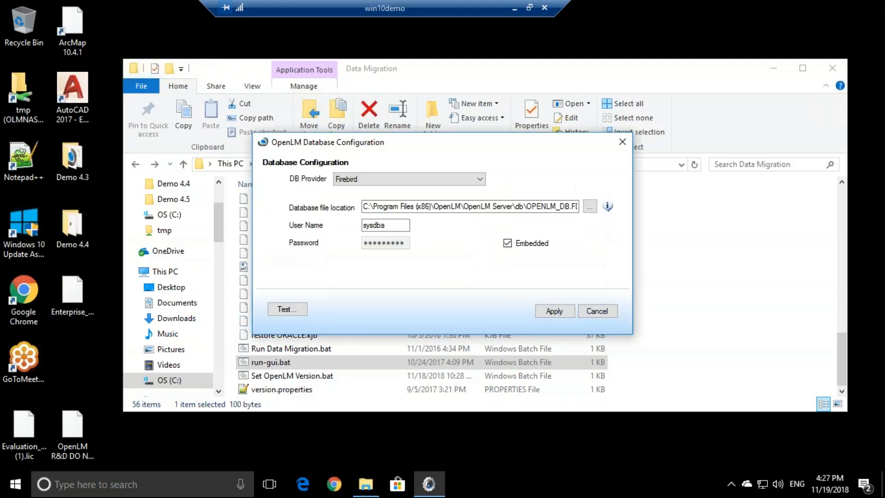
pyautogui.moveTo(356, 146); pyautogui.dragTo(322, 182)
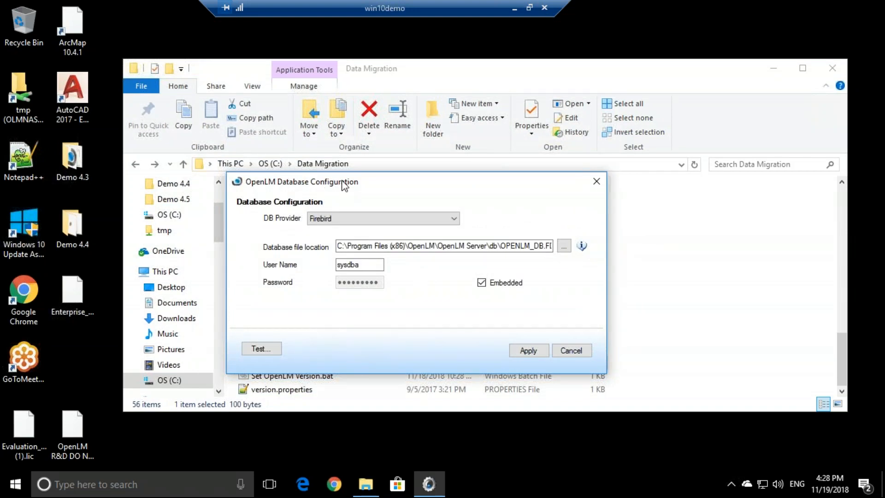
# Review the available database providers and the file location of the embedded Firebird database
pyautogui.click(355, 219)
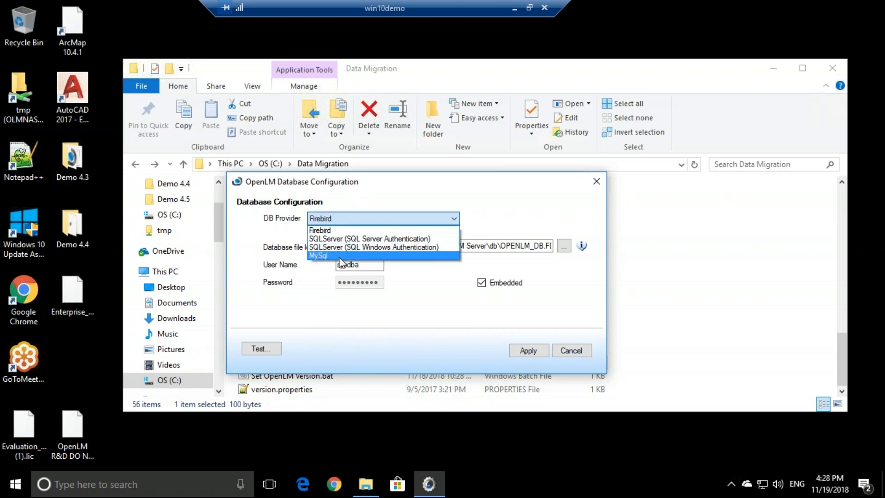
pyautogui.click(348, 211)
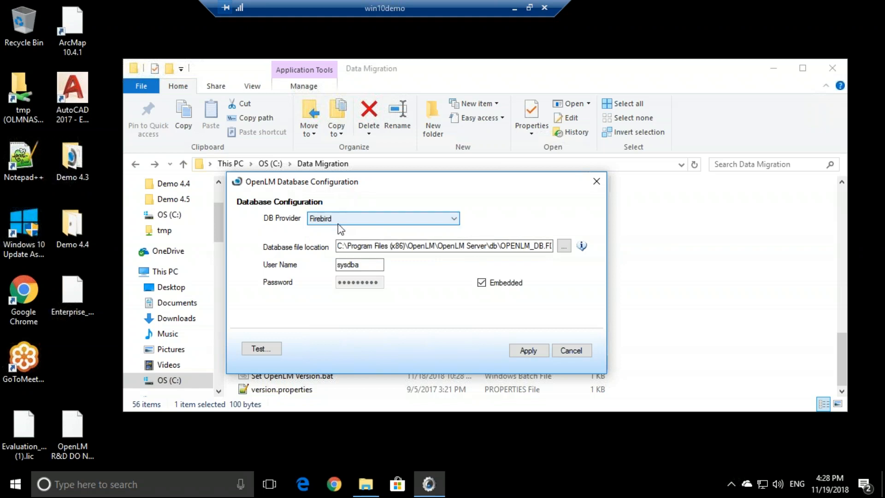
pyautogui.moveTo(337, 246); pyautogui.dragTo(551, 245)
pyautogui.click(491, 246)
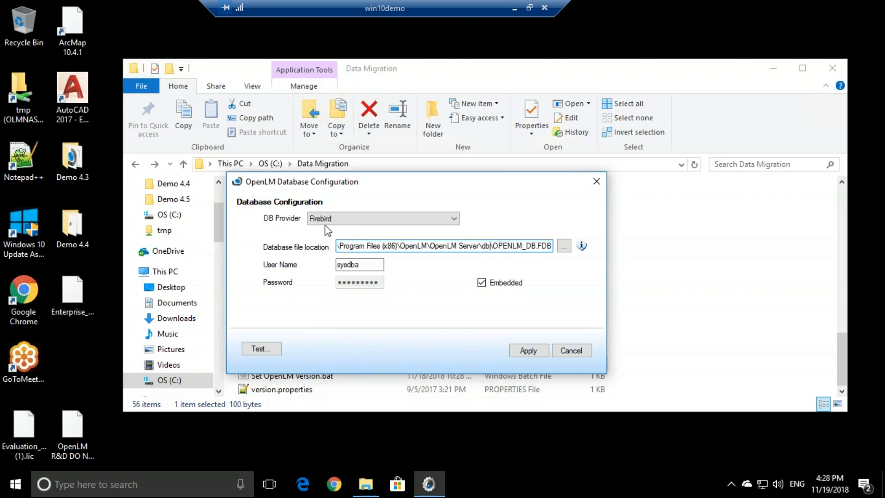
pyautogui.moveTo(345, 246); pyautogui.dragTo(318, 241)
pyautogui.click(343, 244)
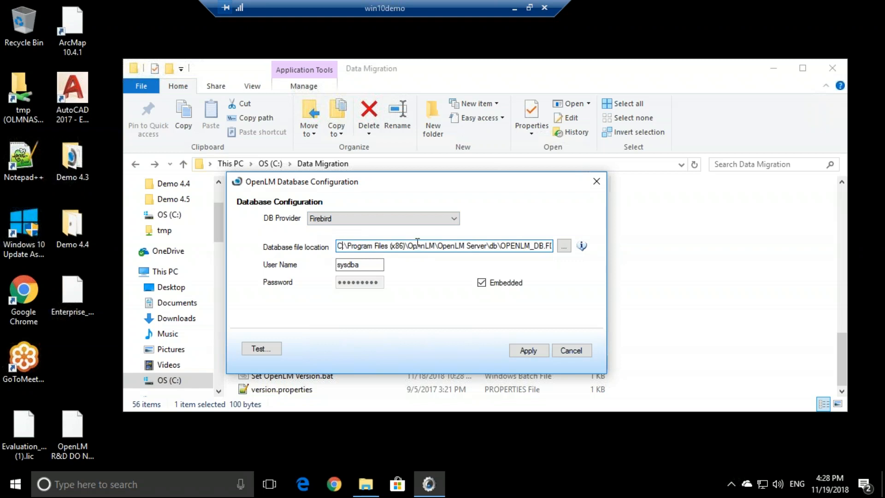
# Set the provider to SQLServer (SQL Server Authentication), server 10.0.0.106\MSSQLSERVER_2014 and user ID sa, and enter the database password
pyautogui.click(455, 227)
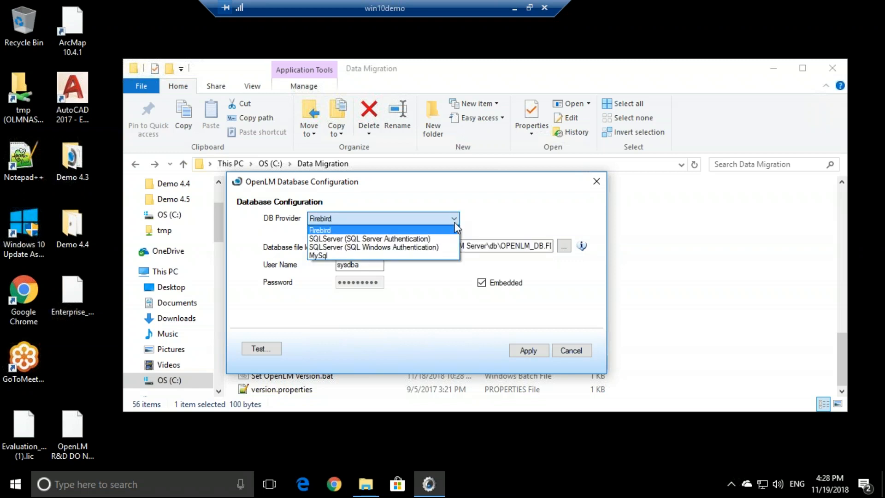
pyautogui.click(327, 238)
pyautogui.click(338, 242)
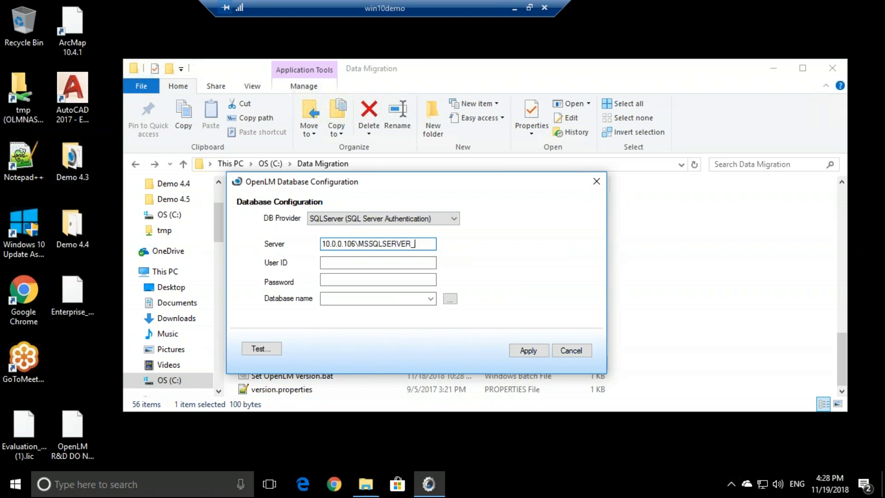
pyautogui.click(340, 262)
pyautogui.click(337, 281)
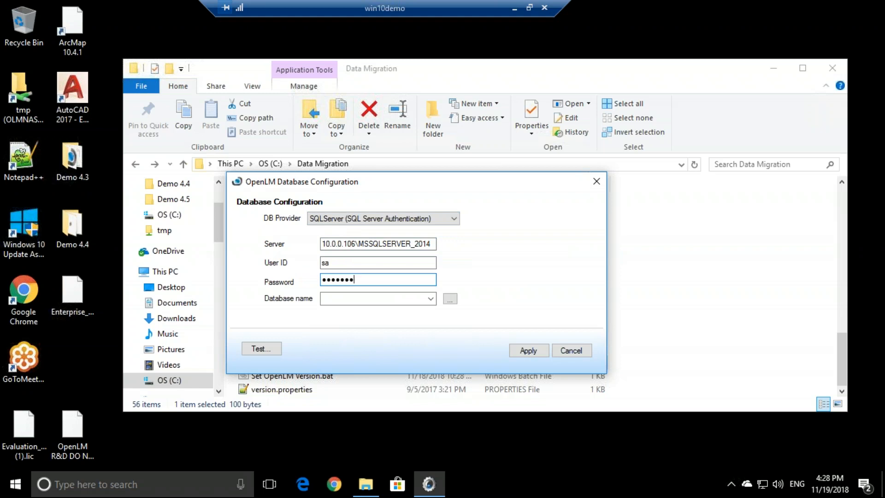
# Load the server's database list, select Demo_DB as the database name and apply the configuration
pyautogui.click(450, 299)
pyautogui.click(430, 299)
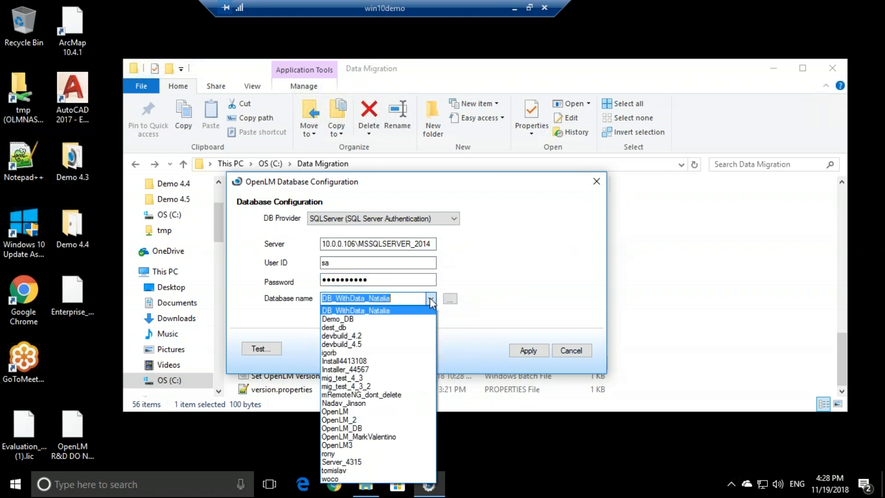
pyautogui.click(358, 319)
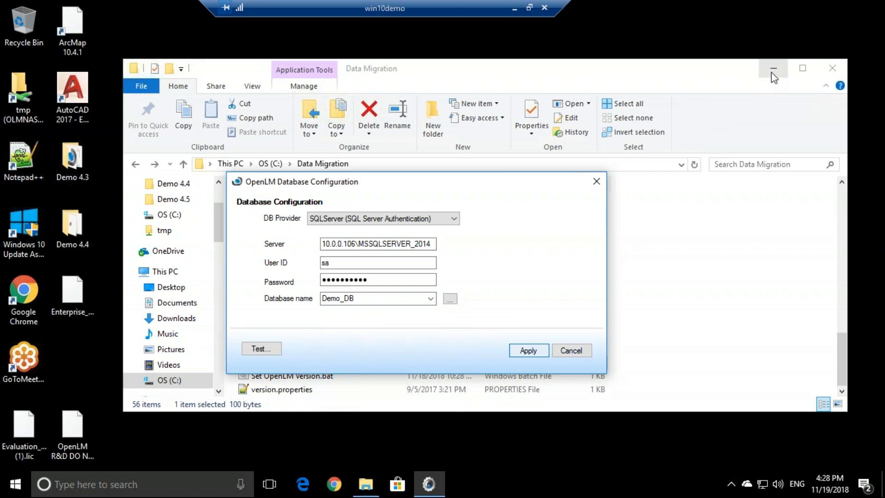
pyautogui.click(528, 350)
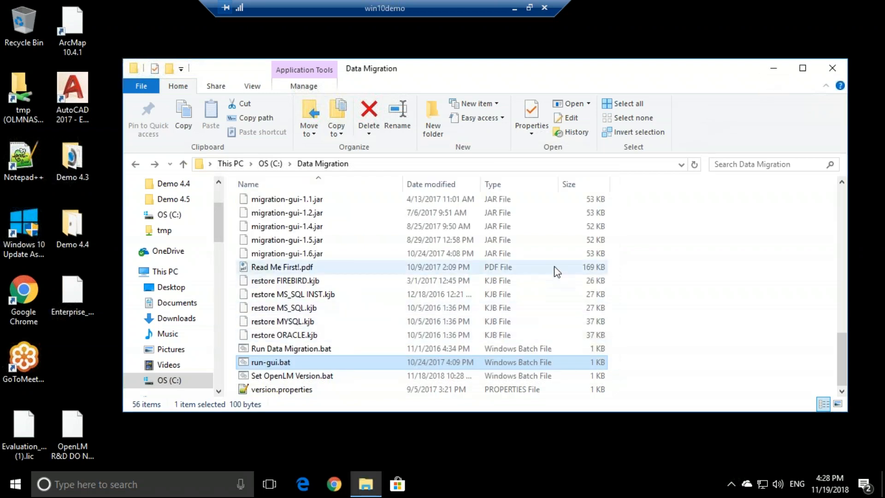
# Leave the win10demo remote session for Google Slides and start presenting from the Database Migration slide
pyautogui.click(515, 8)
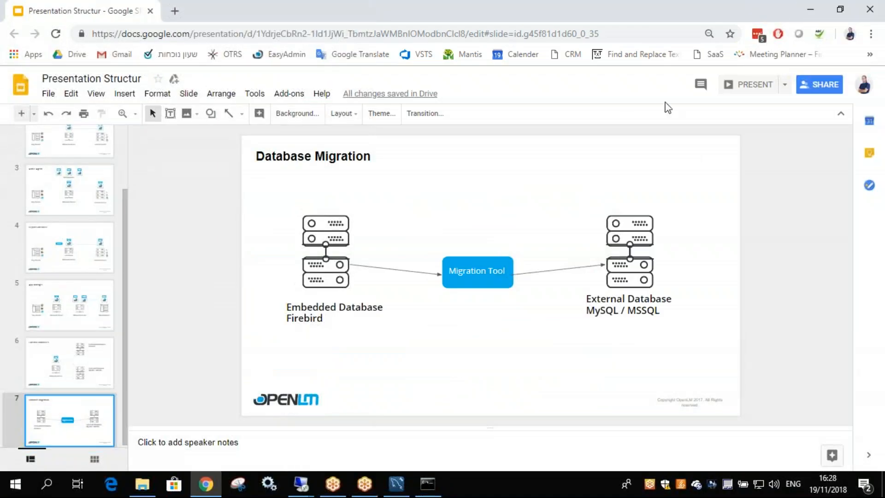
pyautogui.click(732, 89)
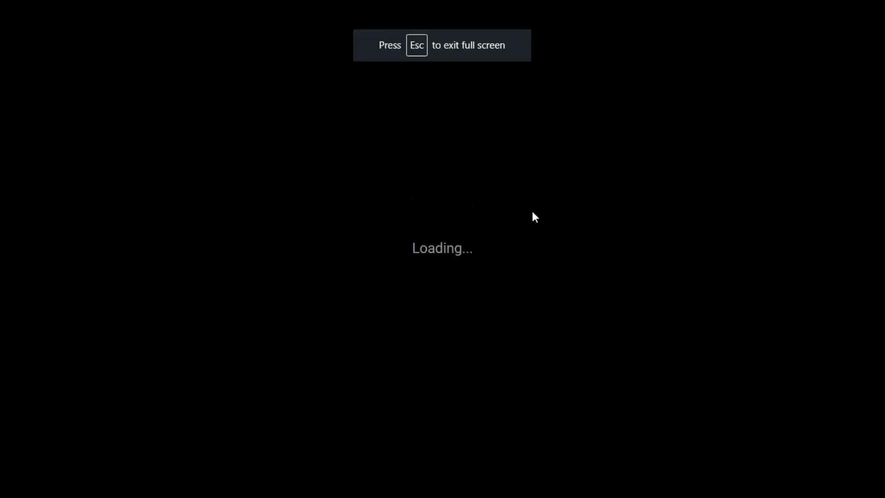